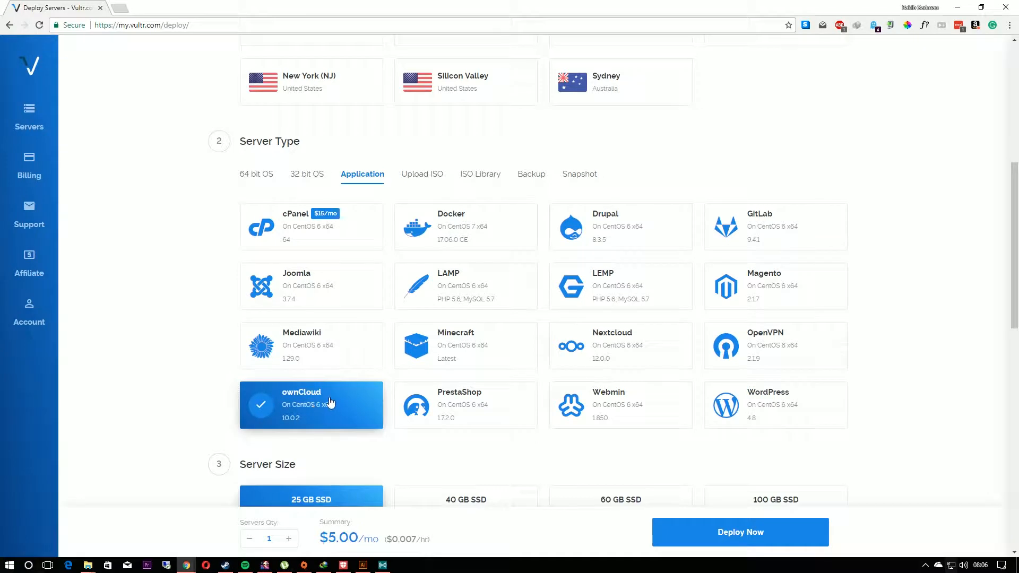
pyautogui.scroll(-1, 340, 390)
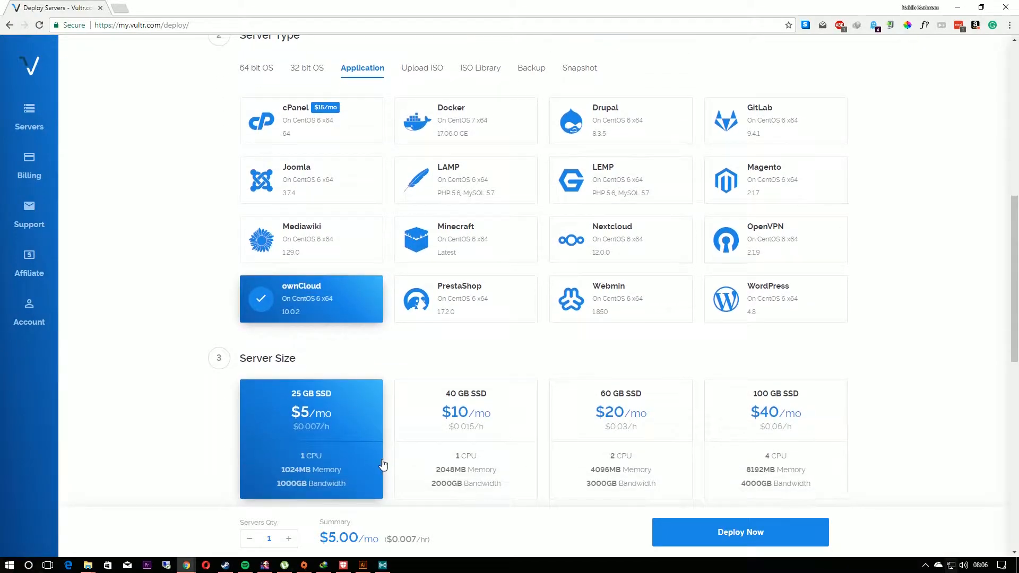
# Step: Deploy the configured ownCloud server and open the management page of the new Tokyo instance
pyautogui.click(717, 538)
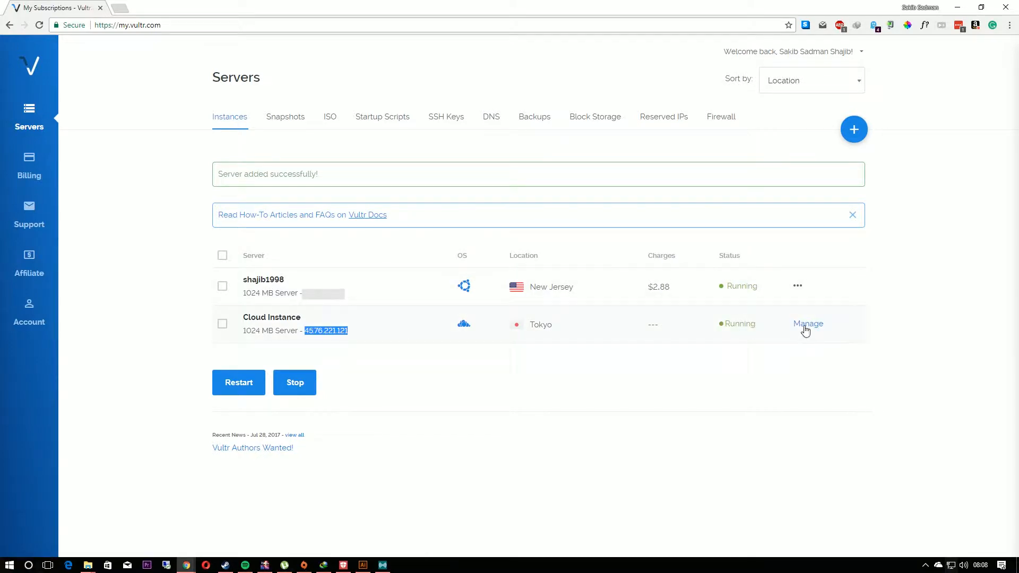
pyautogui.click(803, 330)
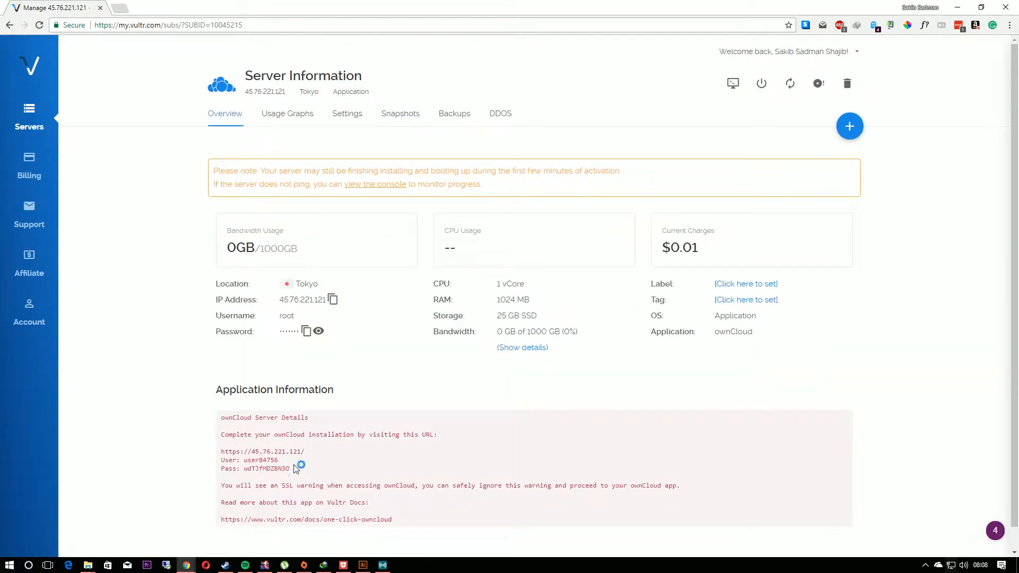
pyautogui.moveTo(293, 451); pyautogui.dragTo(241, 452)
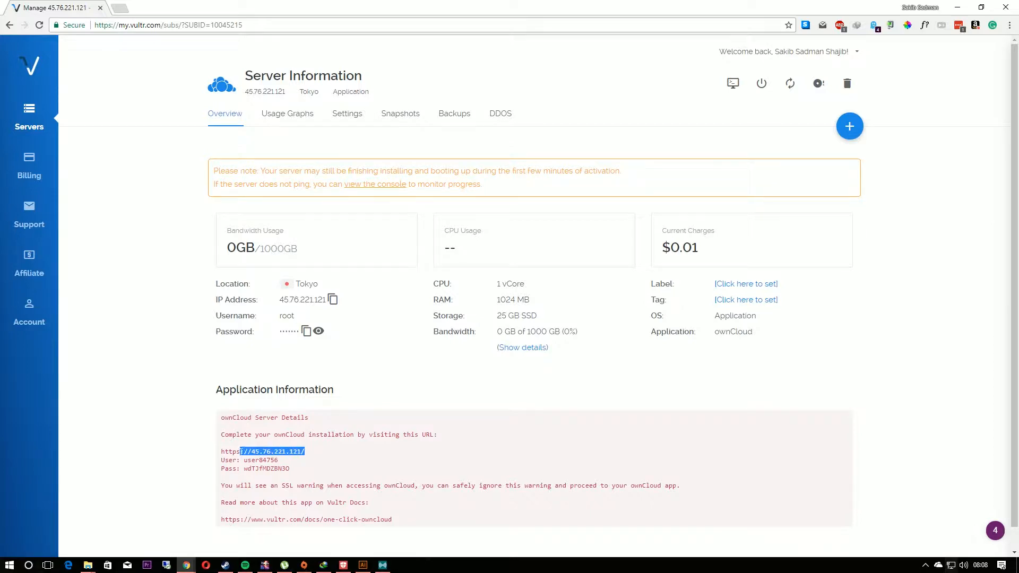
pyautogui.rightClick(222, 452)
pyautogui.click(253, 457)
pyautogui.click(117, 8)
pyautogui.hotkey('ctrl', 'v')
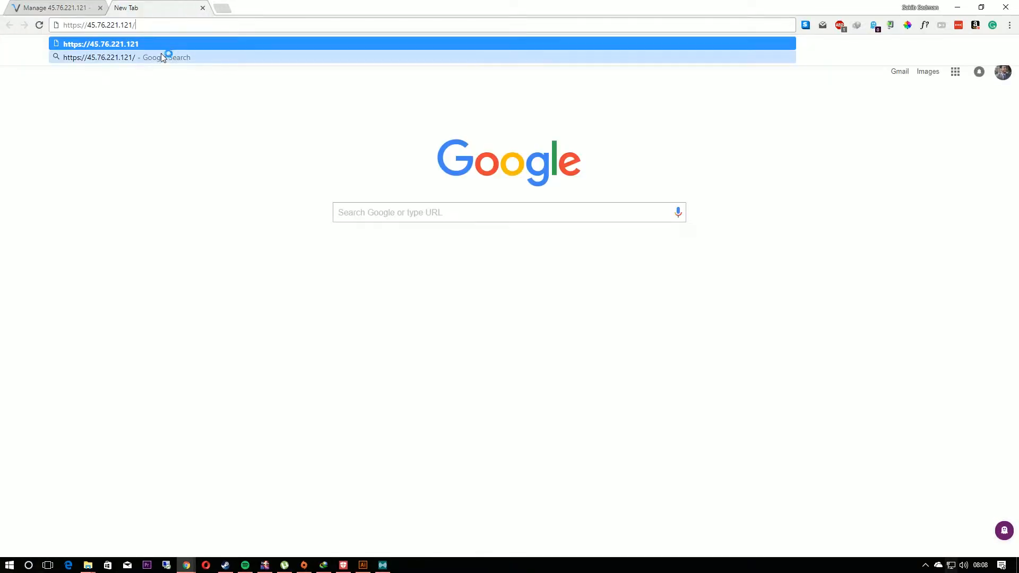
pyautogui.press('Return')
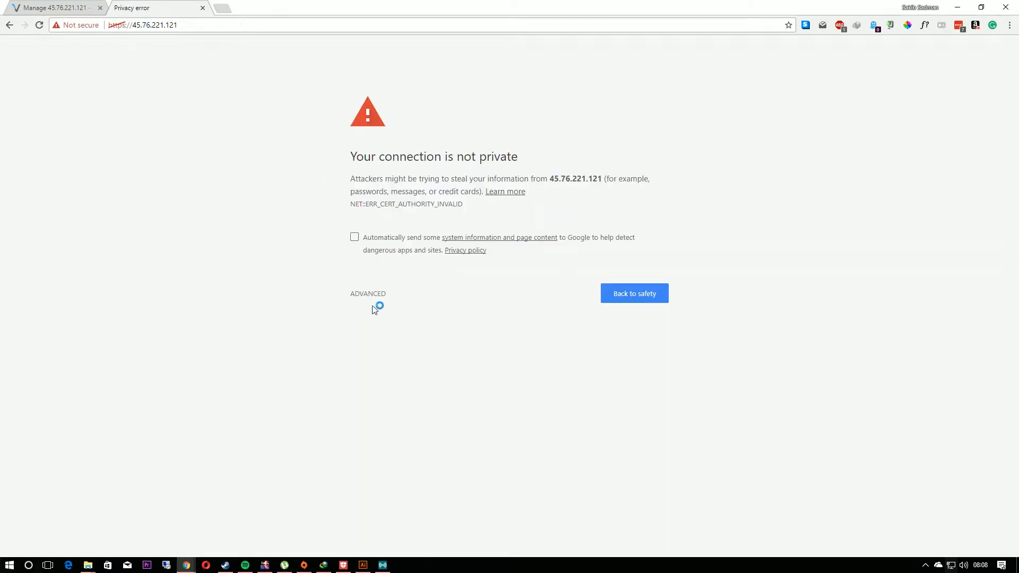
pyautogui.click(373, 300)
pyautogui.click(393, 376)
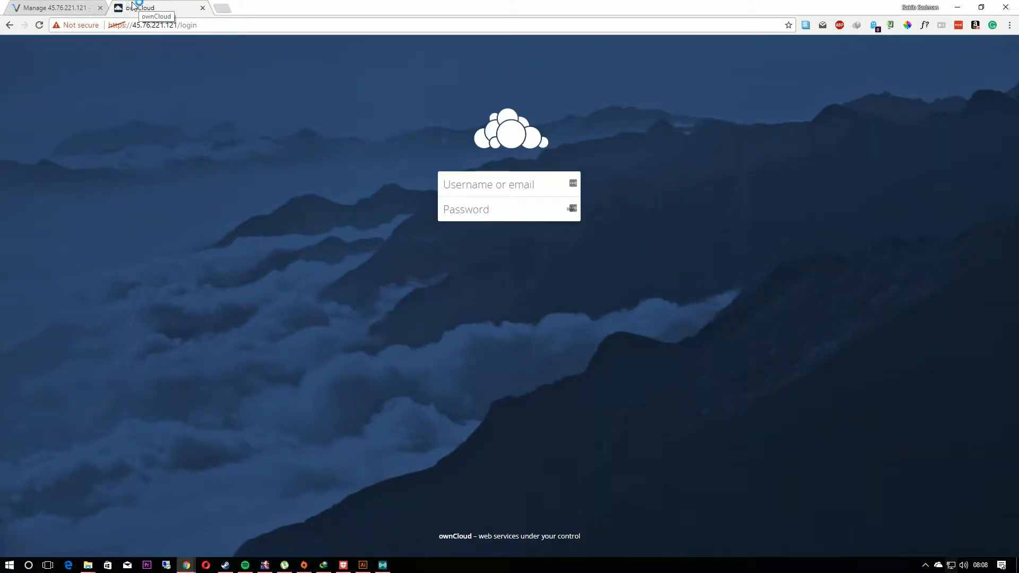
# Step: Copy the ownCloud username from the server's application information into the username field of the ownCloud login form
pyautogui.click(54, 9)
pyautogui.moveTo(277, 462); pyautogui.dragTo(247, 469)
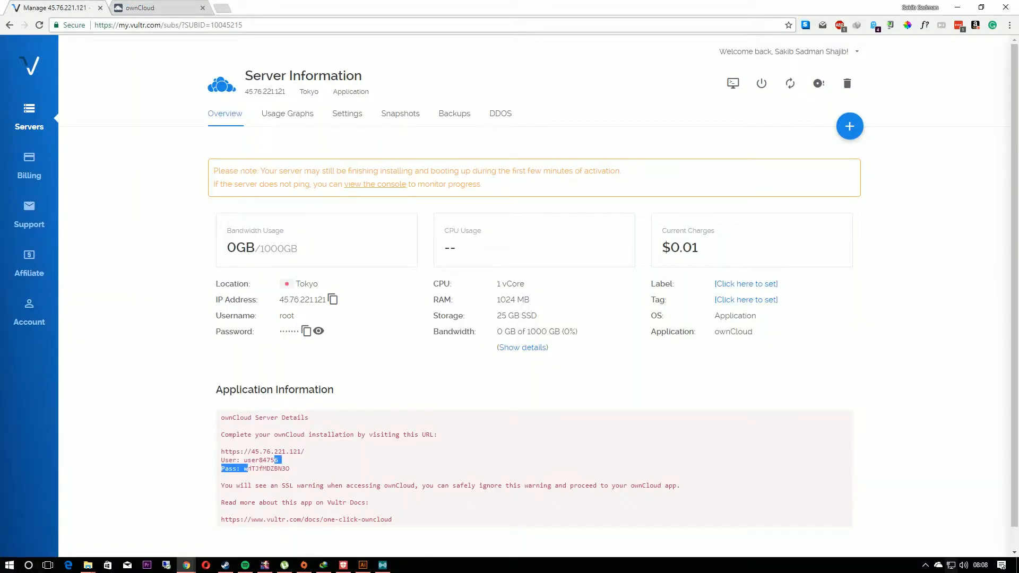
pyautogui.doubleClick(274, 461)
pyautogui.rightClick(250, 460)
pyautogui.click(274, 466)
pyautogui.click(149, 8)
pyautogui.rightClick(484, 187)
pyautogui.click(538, 248)
# Step: Copy the ownCloud password from the application information into the login form's password field and log in
pyautogui.click(18, 4)
pyautogui.doubleClick(260, 469)
pyautogui.rightClick(246, 470)
pyautogui.click(268, 391)
pyautogui.click(130, 6)
pyautogui.rightClick(484, 210)
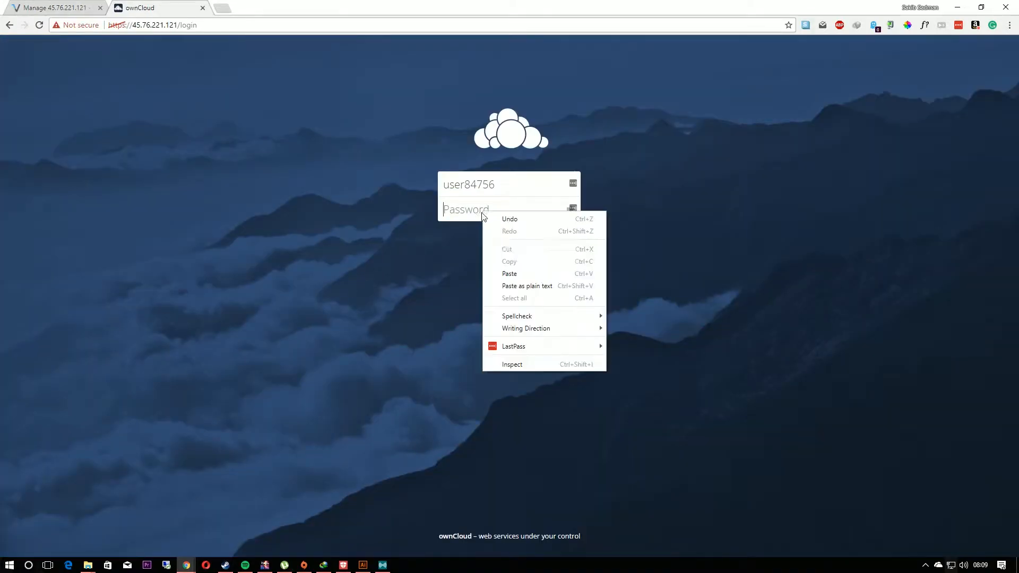
pyautogui.click(509, 273)
pyautogui.click(569, 216)
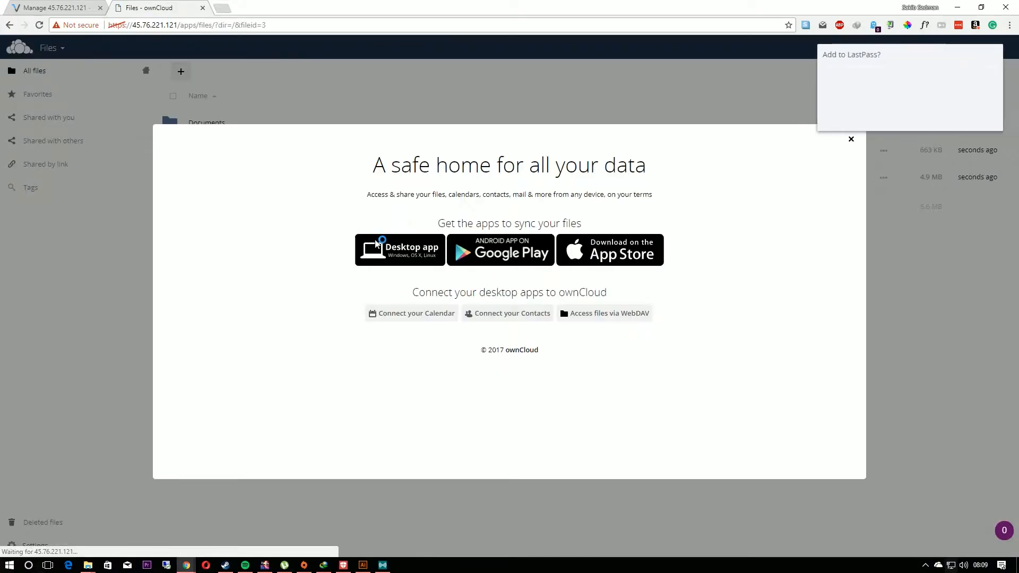
# Step: Dismiss the LastPass prompt and the ownCloud welcome window, and choose an entry from the account options
pyautogui.click(928, 113)
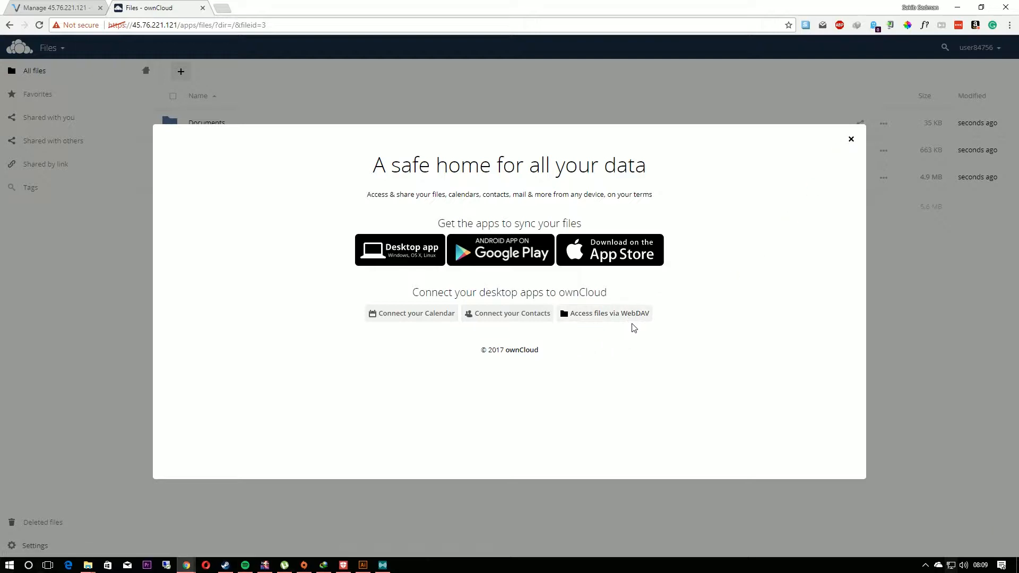
pyautogui.click(852, 140)
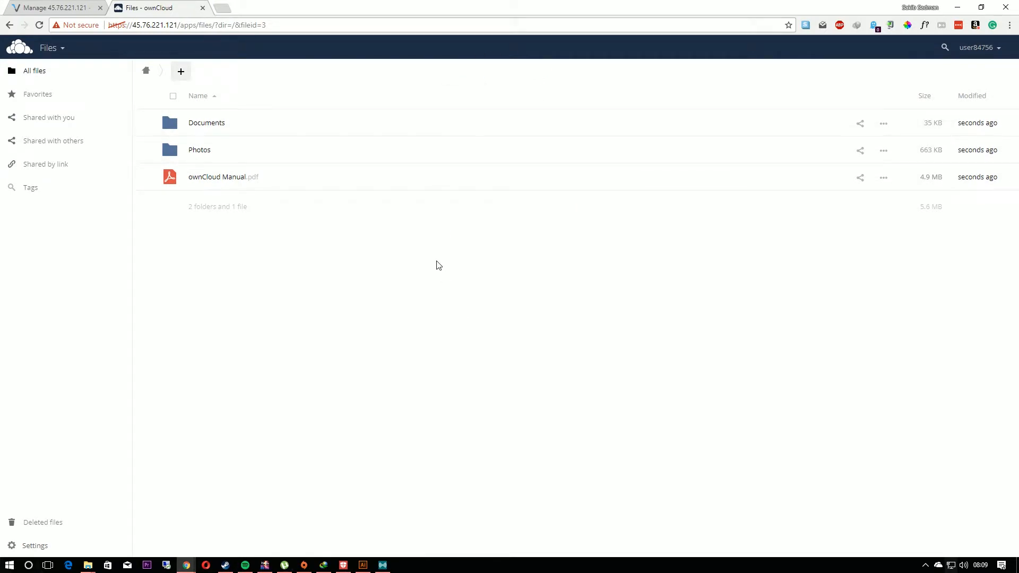
pyautogui.click(997, 49)
pyautogui.click(987, 90)
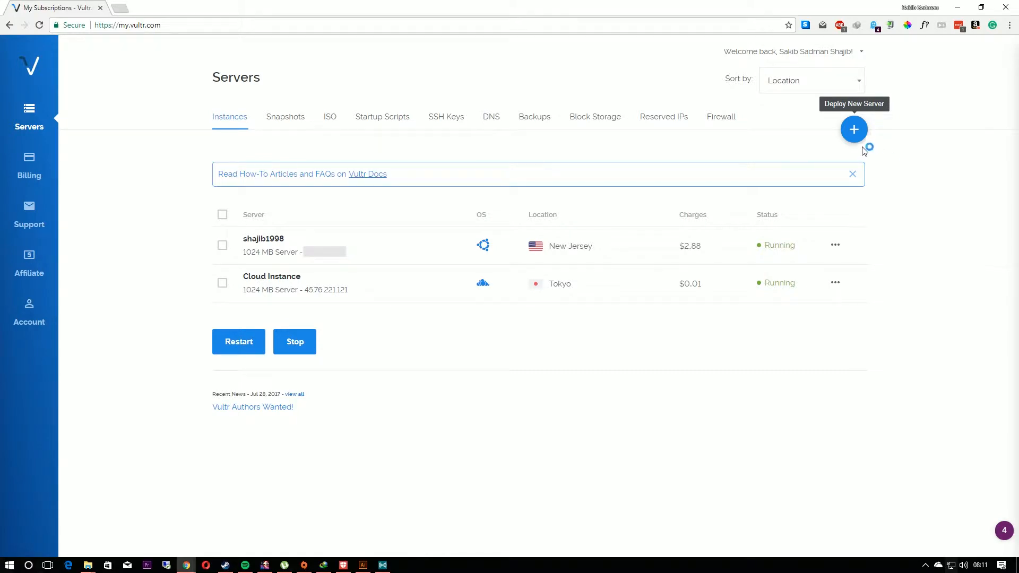
# Step: Start deploying a new server from the Vultr server list
pyautogui.click(855, 130)
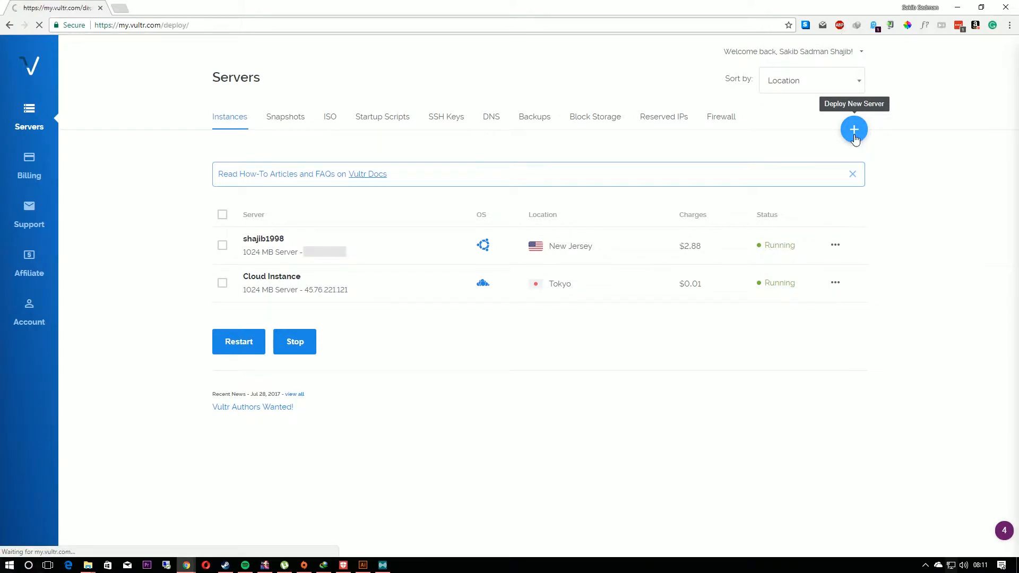
pyautogui.scroll(-5, 535, 320)
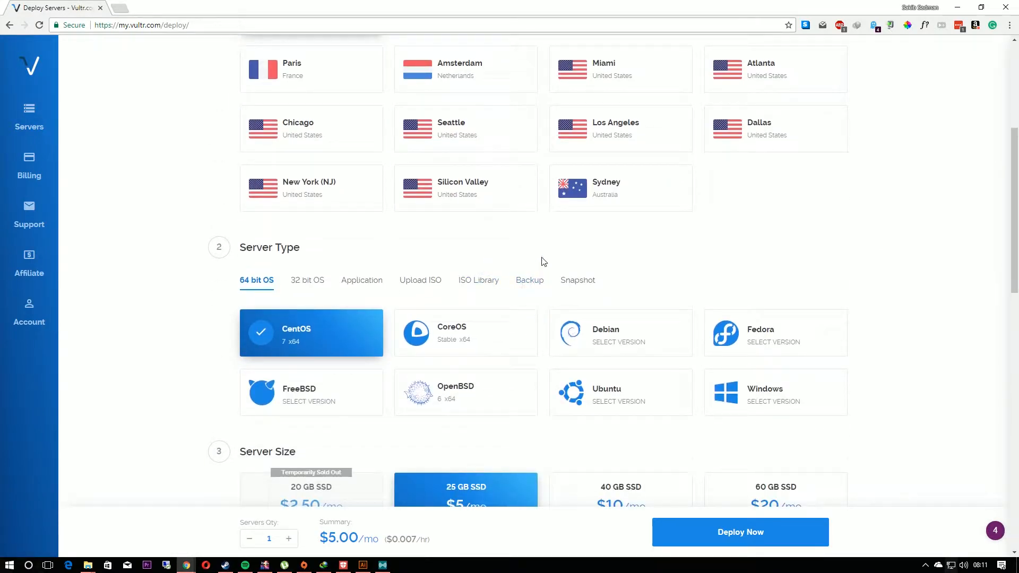
# Step: Open serverpilot.io in a new tab and go to its free sign-up page
pyautogui.hotkey('ctrl', 't')
pyautogui.write('serv')
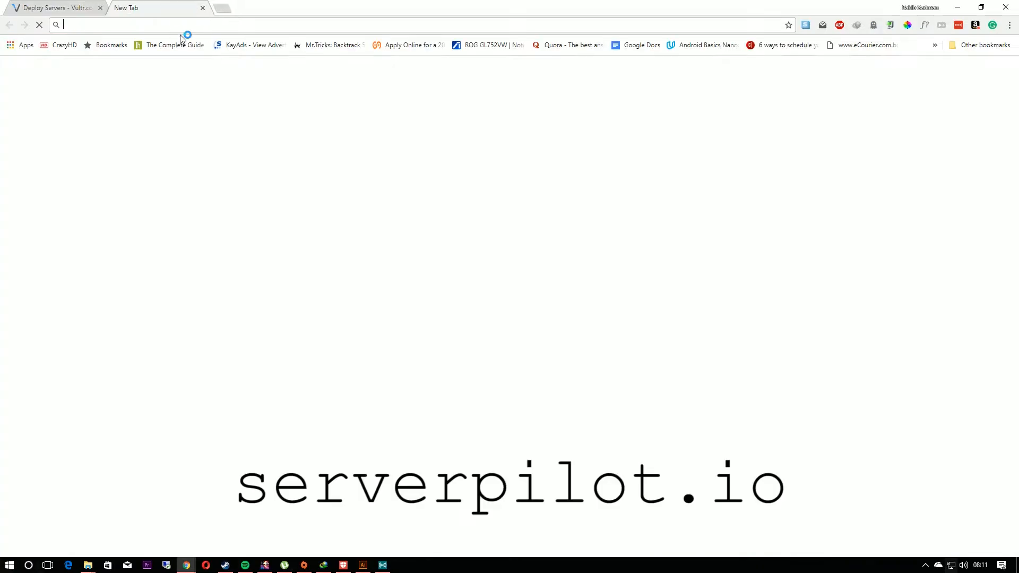
pyautogui.write('erpilot.io')
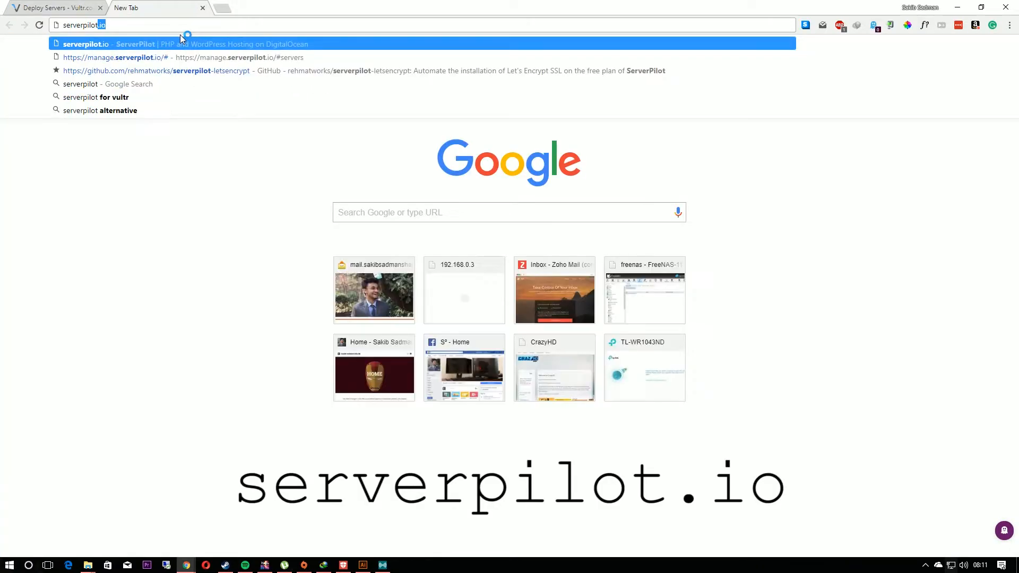
pyautogui.press('Return')
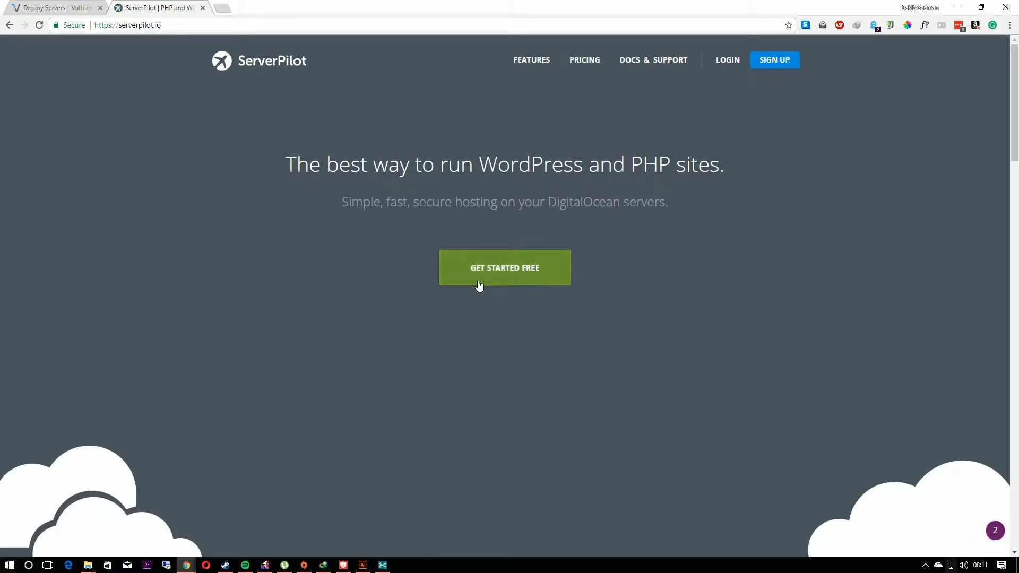
pyautogui.click(494, 275)
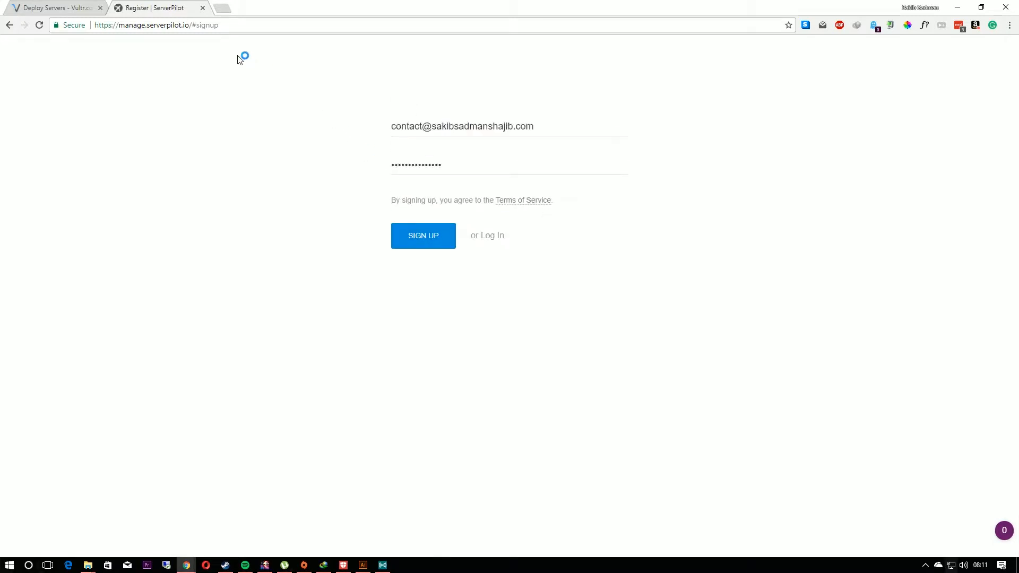
# Step: Log in to the existing ServerPilot account and open the form for connecting a server
pyautogui.click(487, 250)
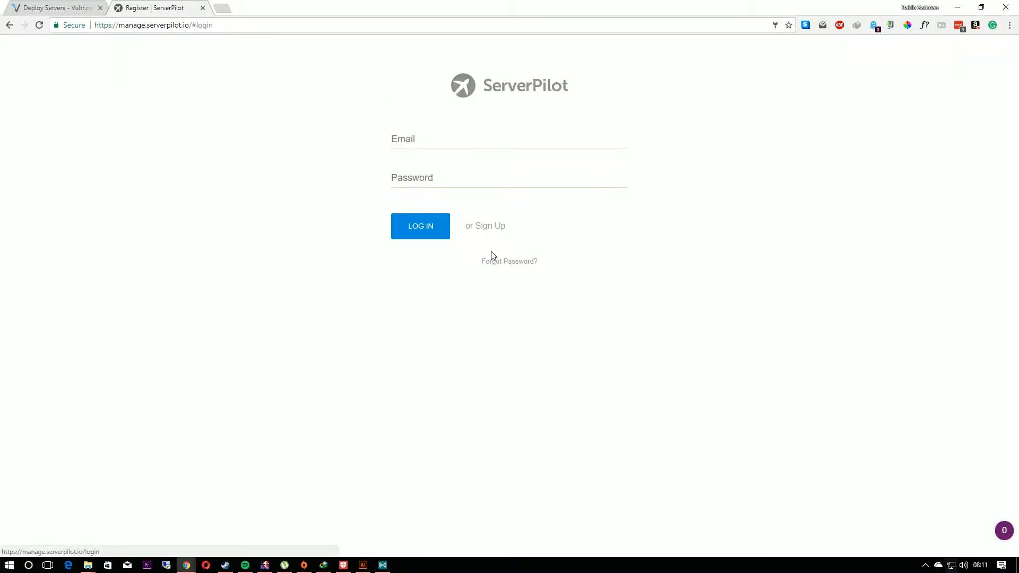
pyautogui.click(418, 227)
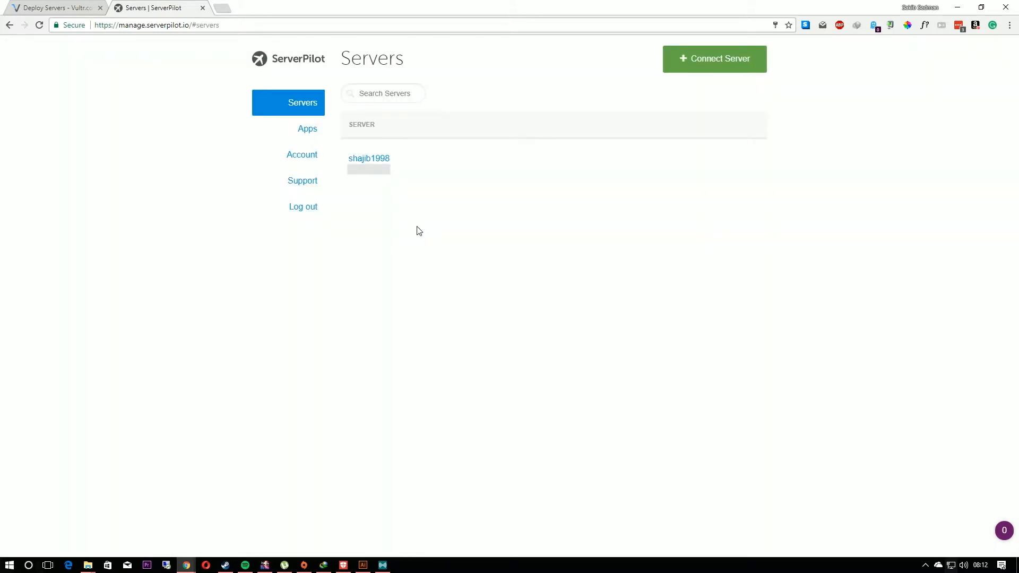
pyautogui.click(728, 68)
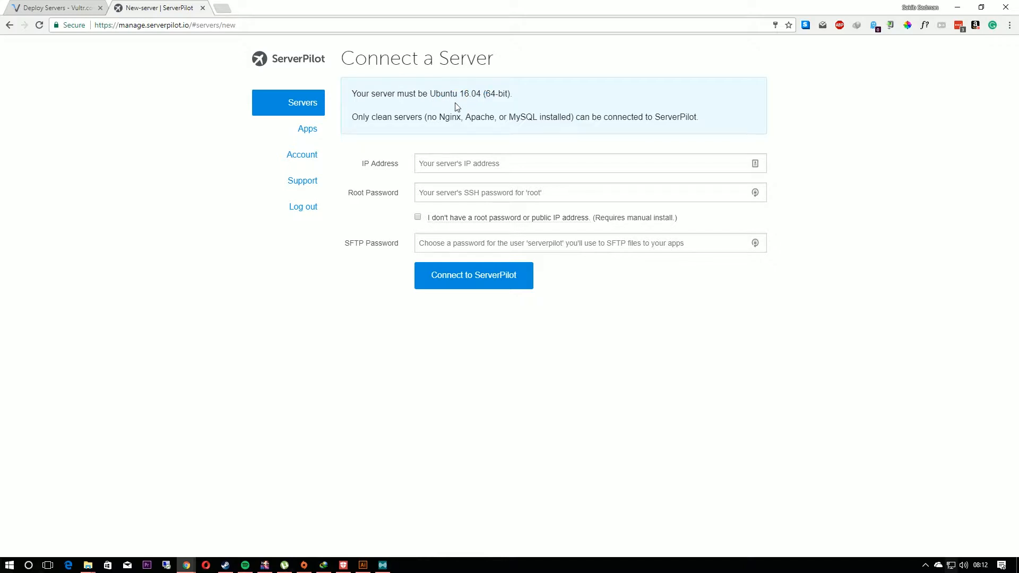
# Step: Back on the Vultr deployment page, choose Ubuntu 16.04 x64 as the server type and New York (NJ) as the location
pyautogui.click(74, 8)
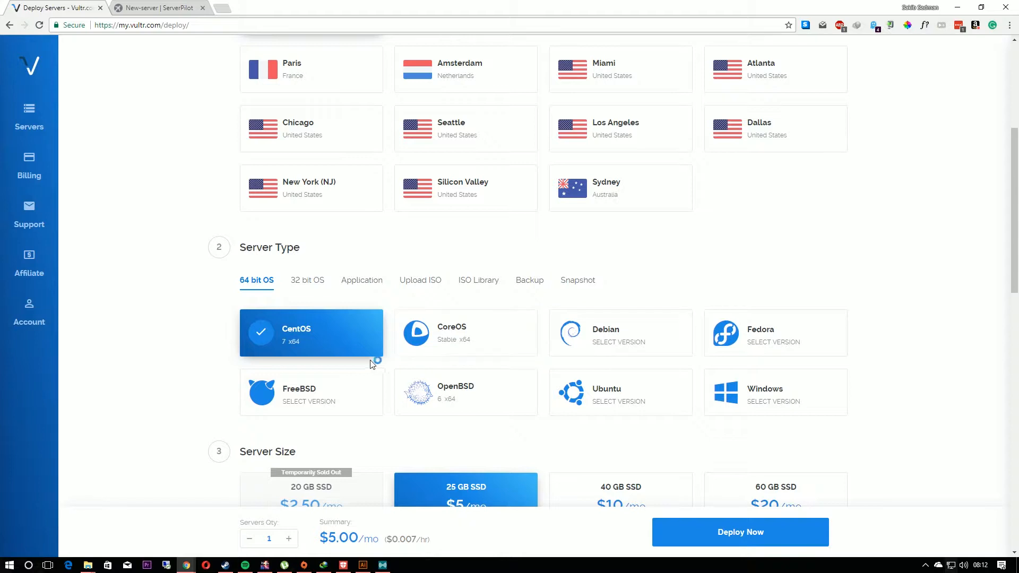
pyautogui.click(636, 400)
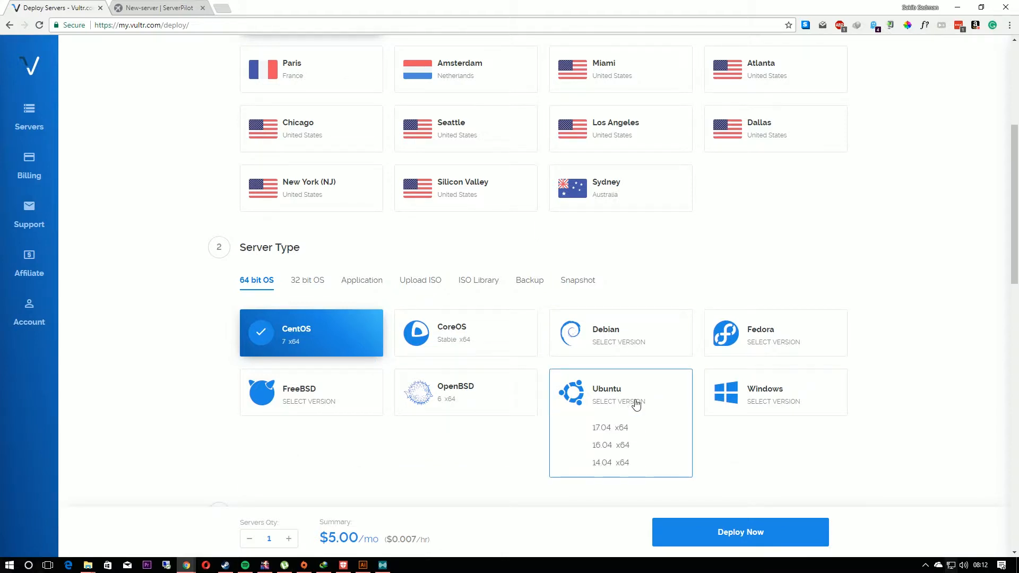
pyautogui.click(606, 446)
pyautogui.scroll(-2, 528, 422)
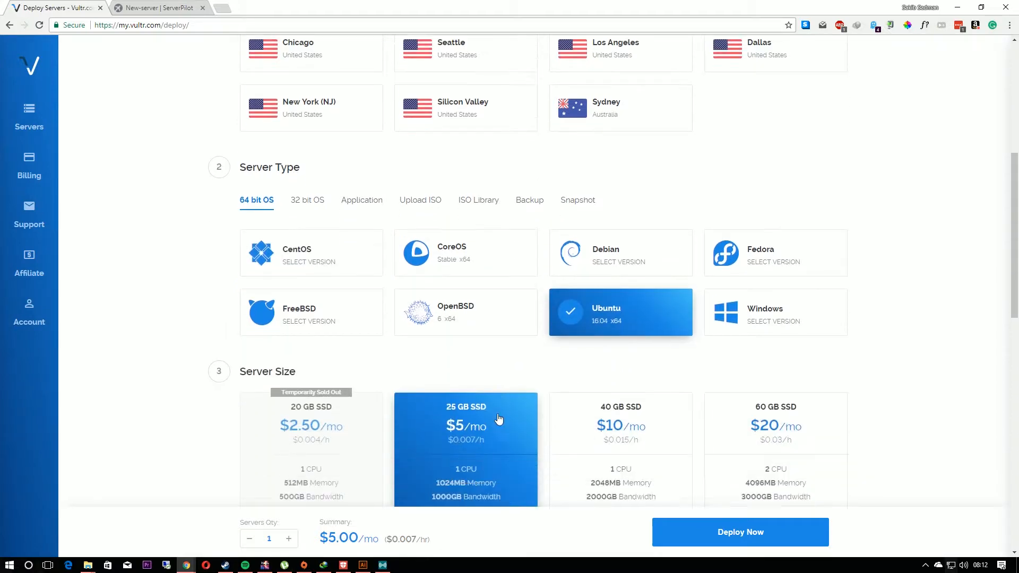
pyautogui.scroll(2, 473, 412)
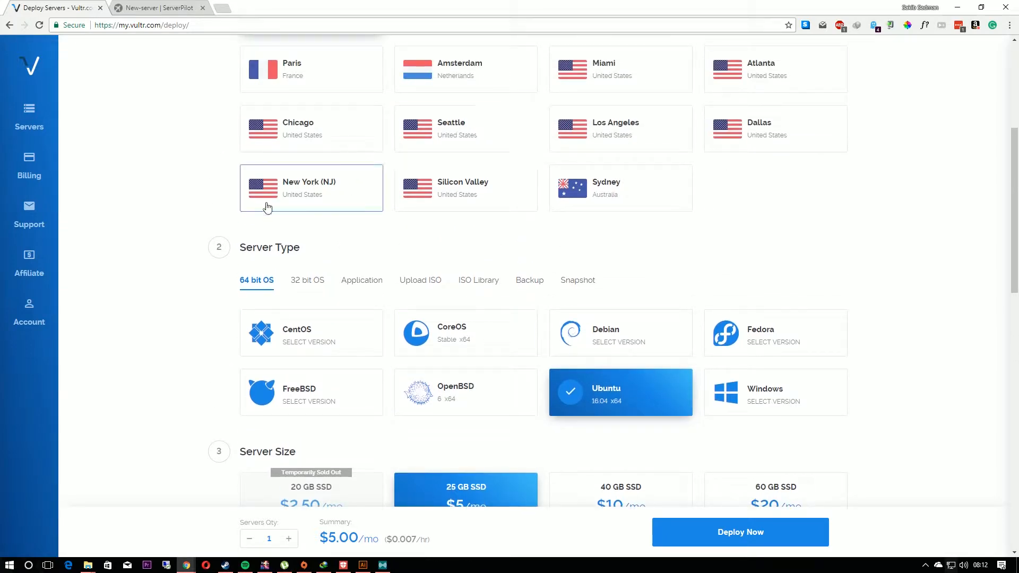
pyautogui.click(364, 198)
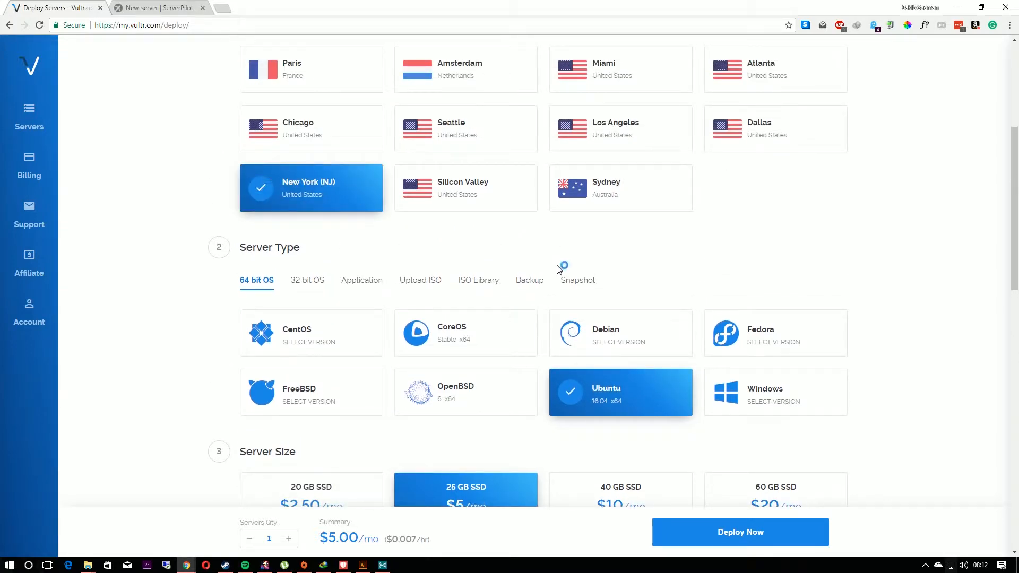
# Step: Keep the 25 GB SSD plan and enable the Block Storage Compatible feature for the new server
pyautogui.scroll(-1, 536, 390)
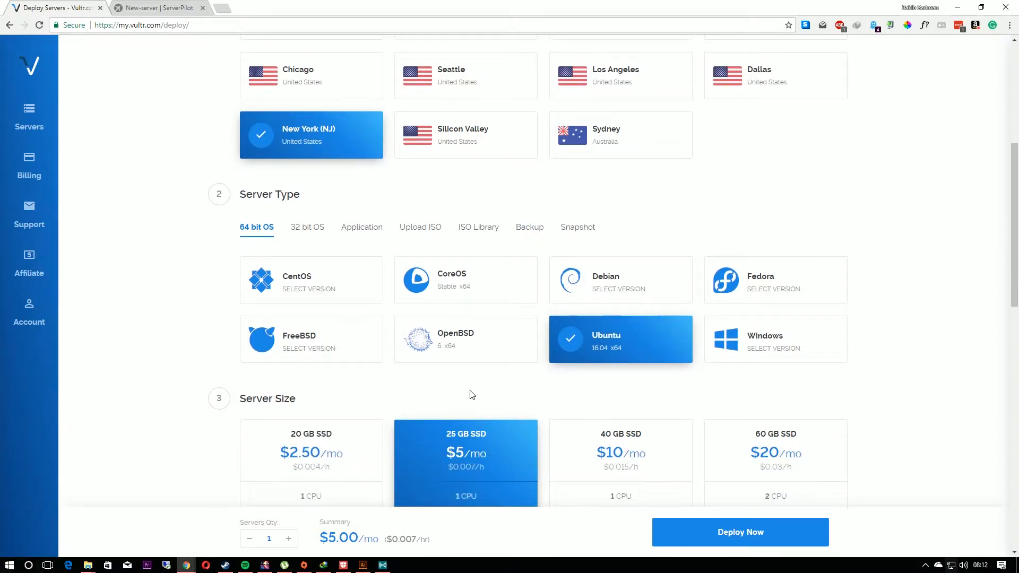
pyautogui.scroll(-2, 473, 395)
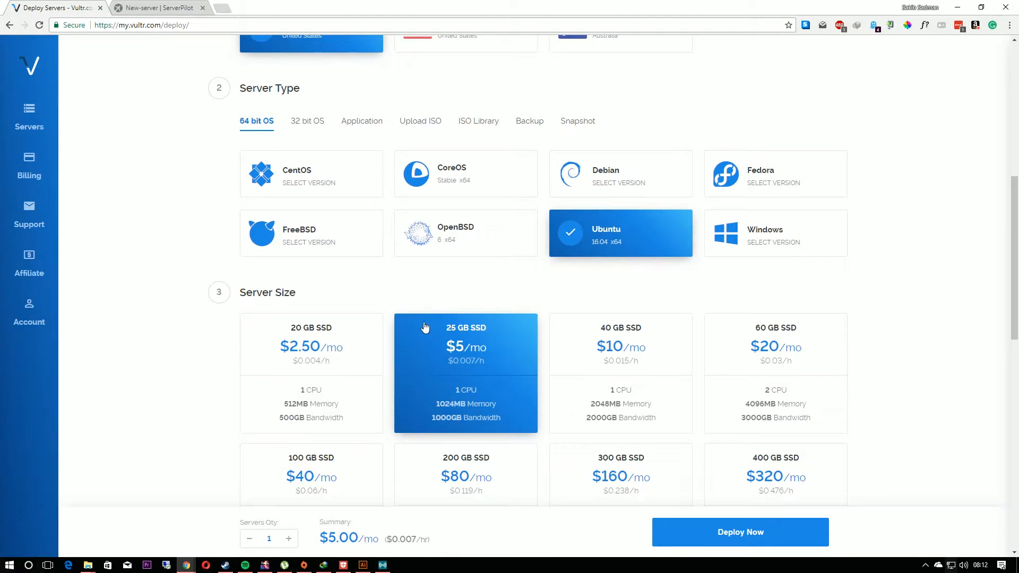
pyautogui.scroll(-8, 425, 327)
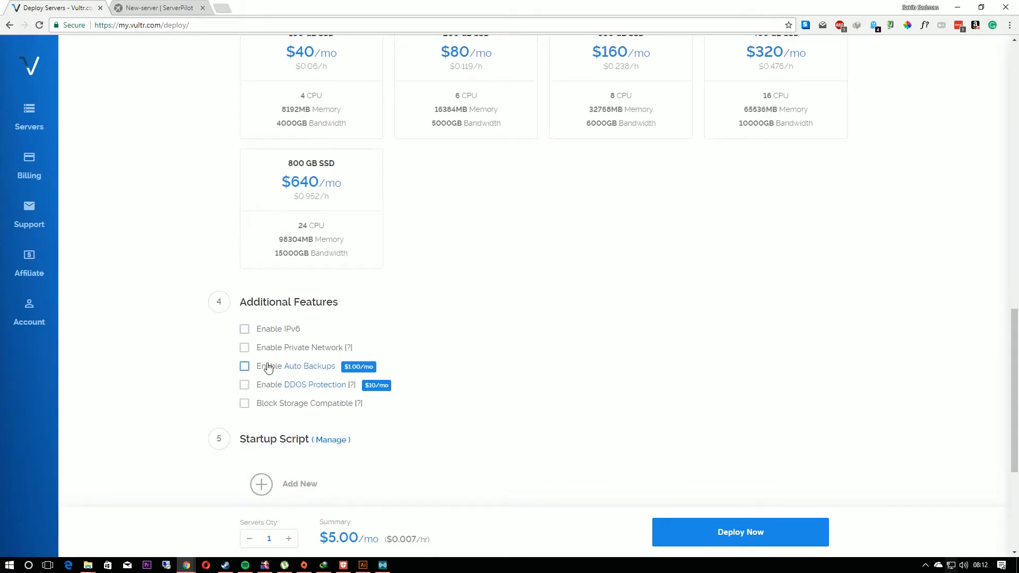
pyautogui.scroll(-1, 242, 375)
pyautogui.scroll(-1, 293, 361)
pyautogui.click(245, 295)
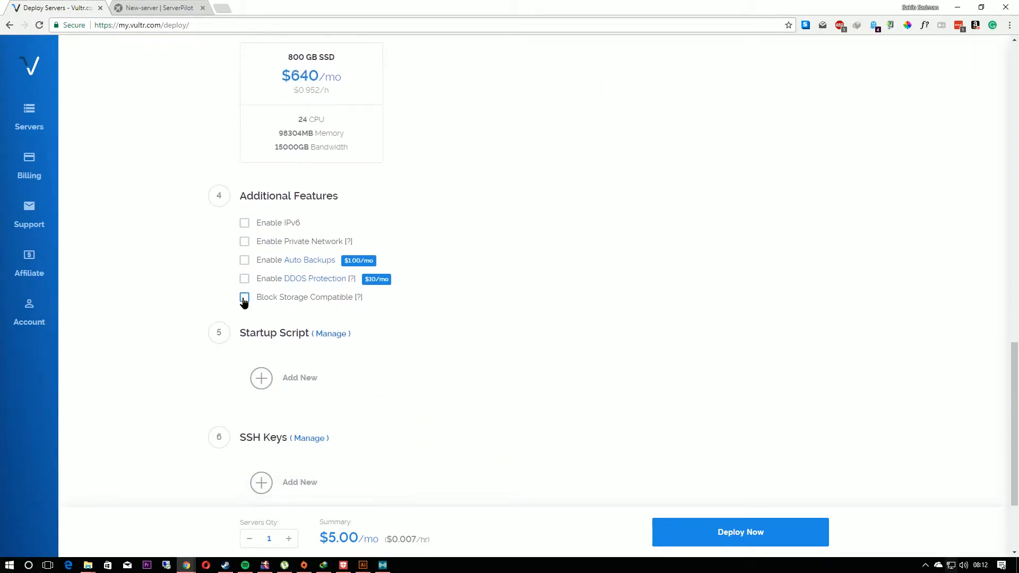
# Step: Set the server hostname and label to test1 and recheck the selected deployment options
pyautogui.scroll(-2, 329, 340)
pyautogui.scroll(-1, 334, 387)
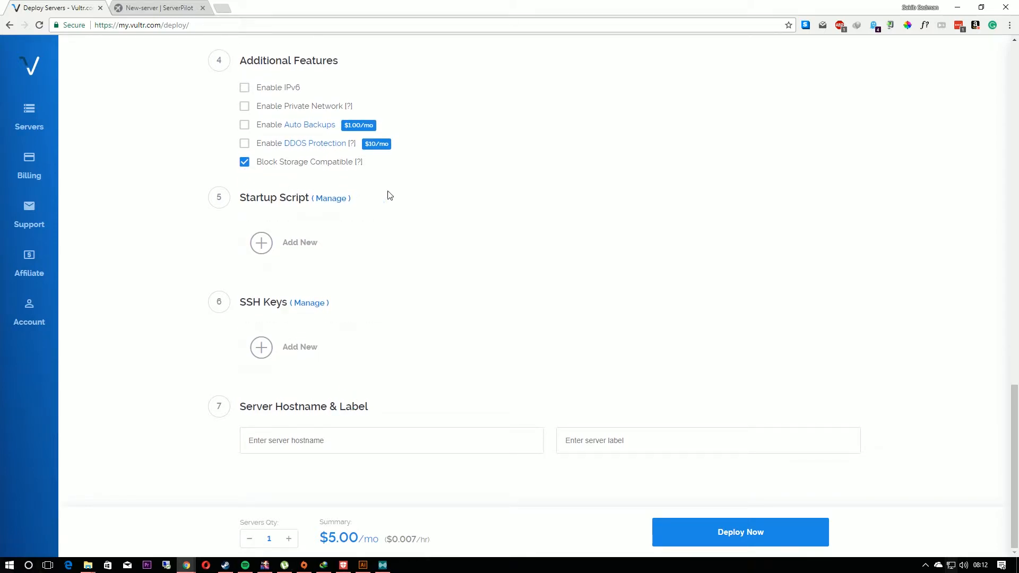
pyautogui.click(347, 434)
pyautogui.write('test1')
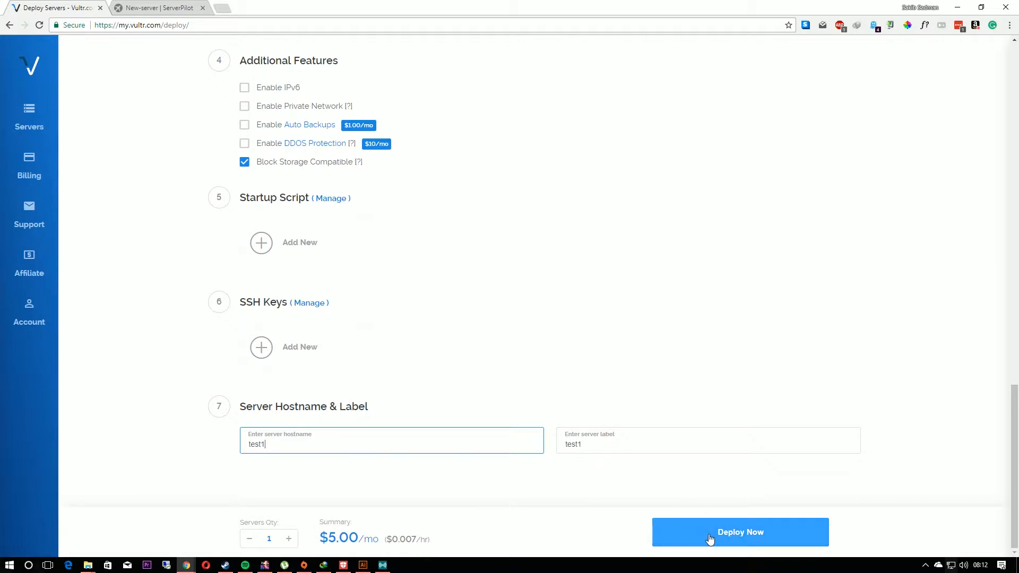
pyautogui.scroll(15, 610, 468)
pyautogui.scroll(3, 449, 409)
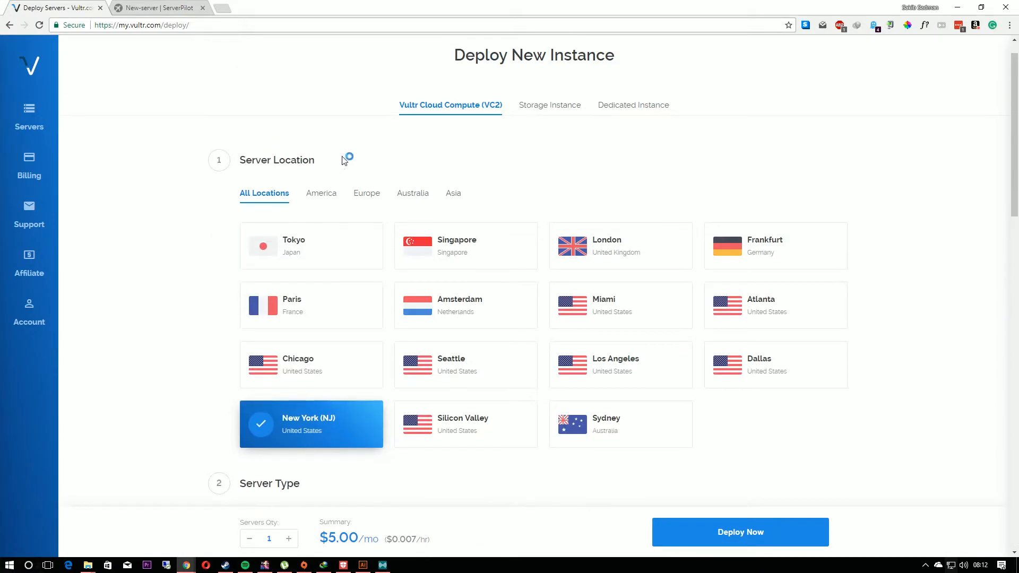
pyautogui.scroll(-15, 542, 182)
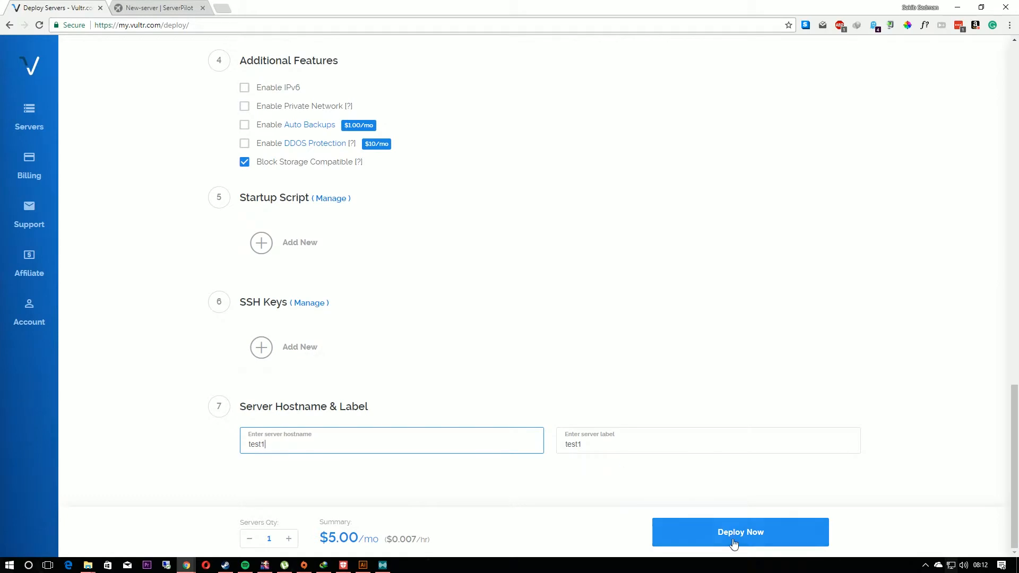
# Step: Deploy the configured Ubuntu server and open the server information for test1
pyautogui.click(726, 541)
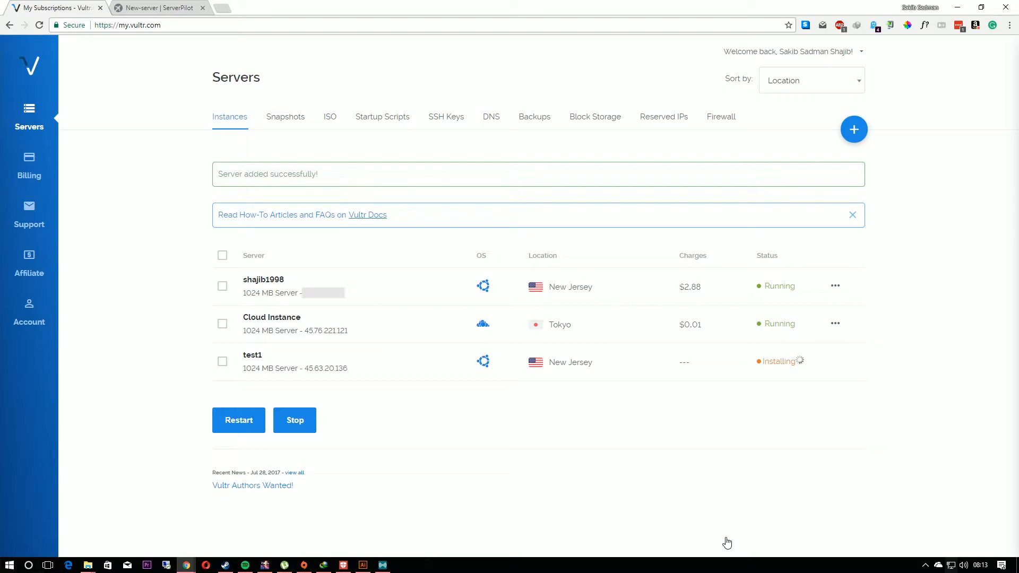
pyautogui.click(812, 363)
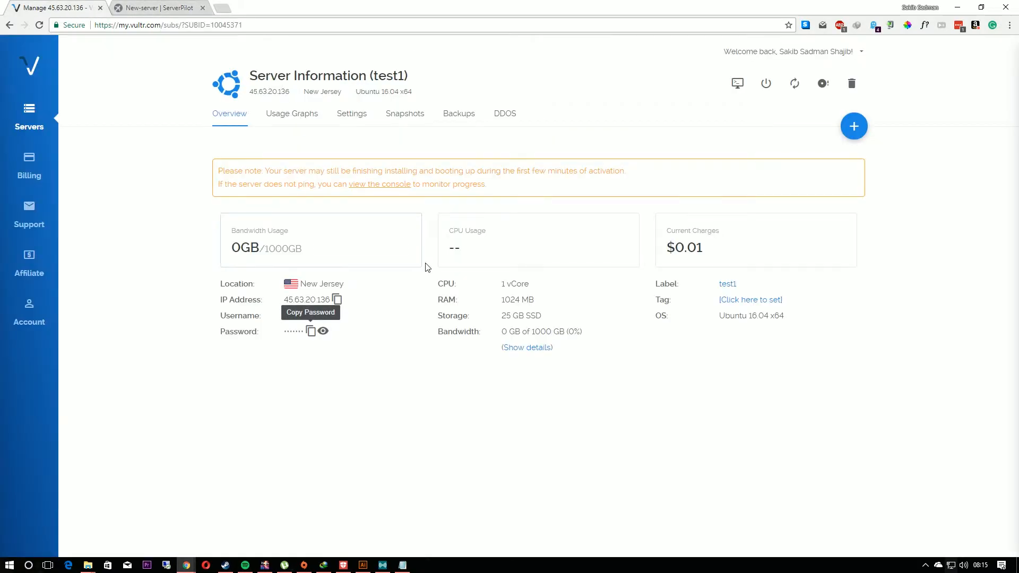
# Step: Switch to the ServerPilot connection form and enter 45.63.20.136 as the server's IP address
pyautogui.click(159, 7)
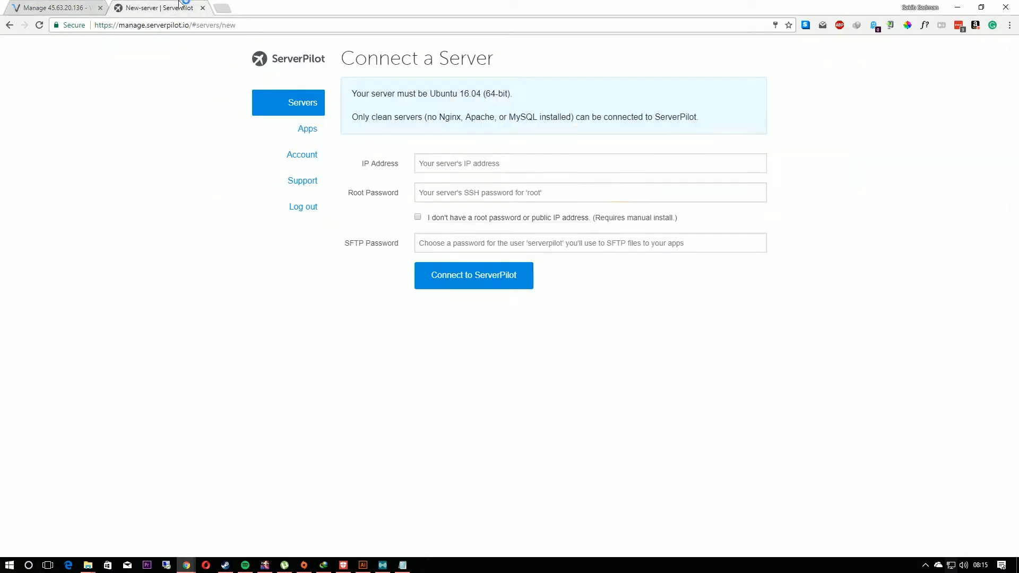
pyautogui.click(496, 164)
pyautogui.write('45.63.20.136')
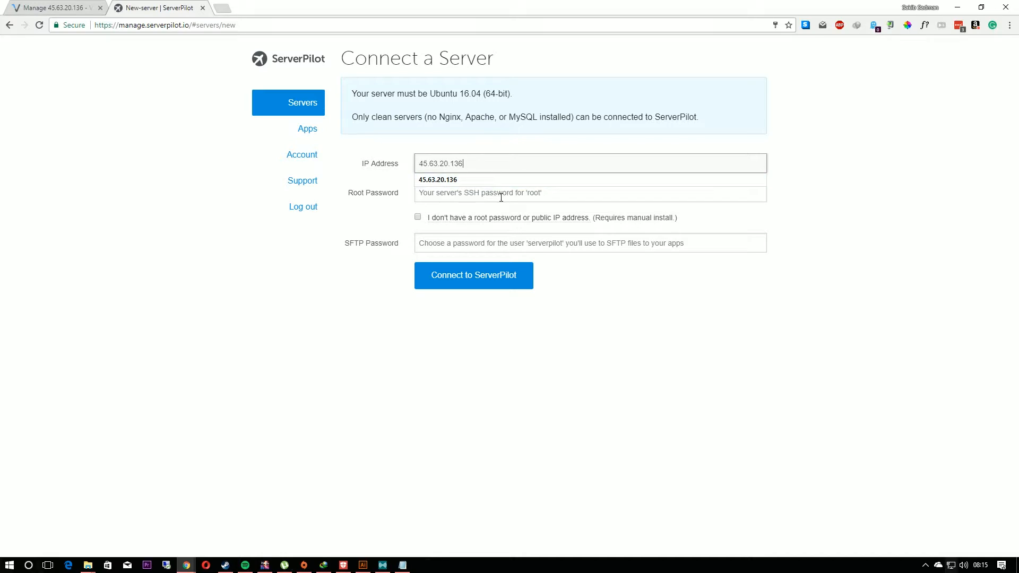
# Step: Reveal and copy the test1 root password in Vultr, and paste it as the root password in ServerPilot's connection form
pyautogui.click(480, 192)
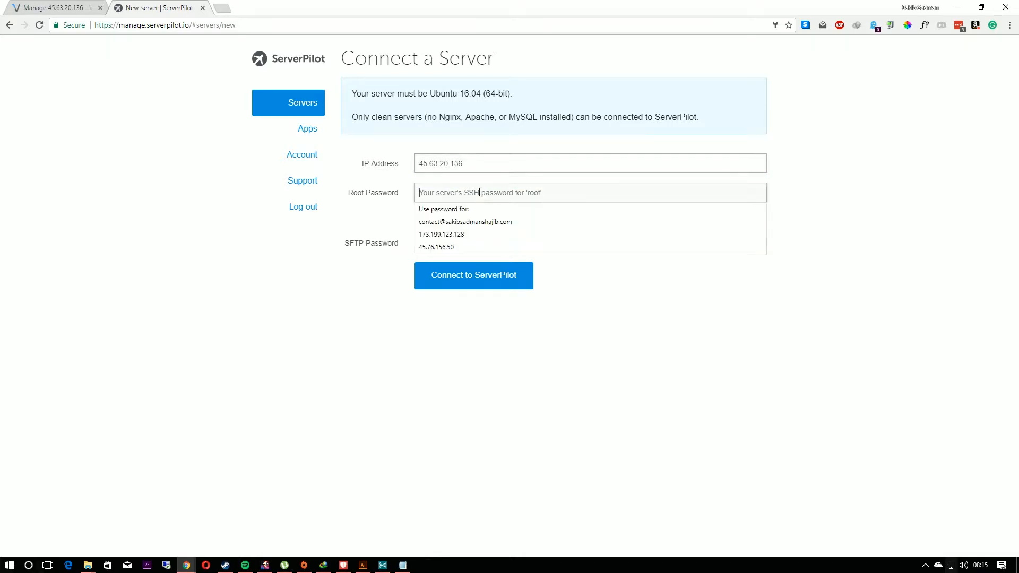
pyautogui.click(34, 8)
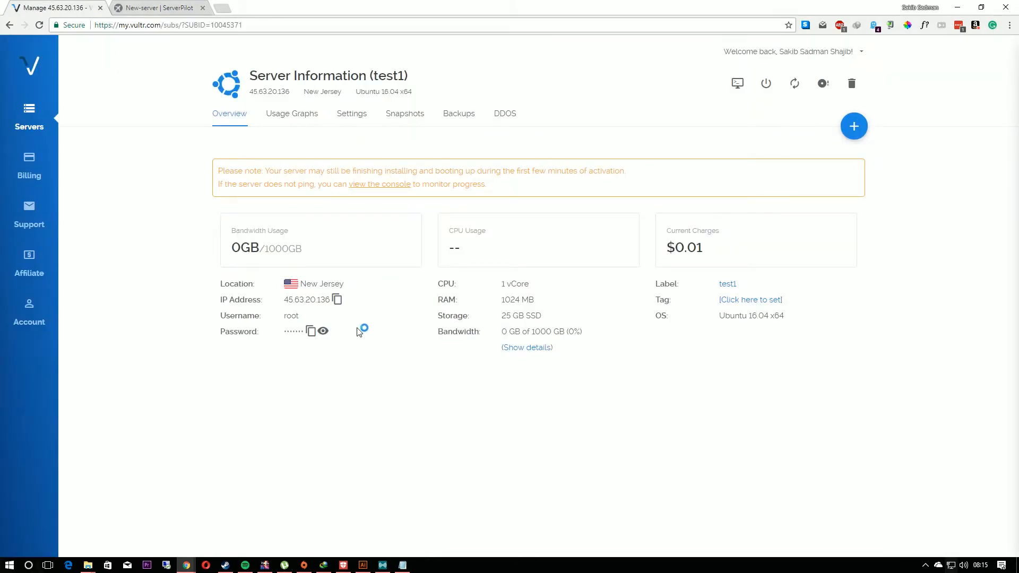
pyautogui.click(323, 332)
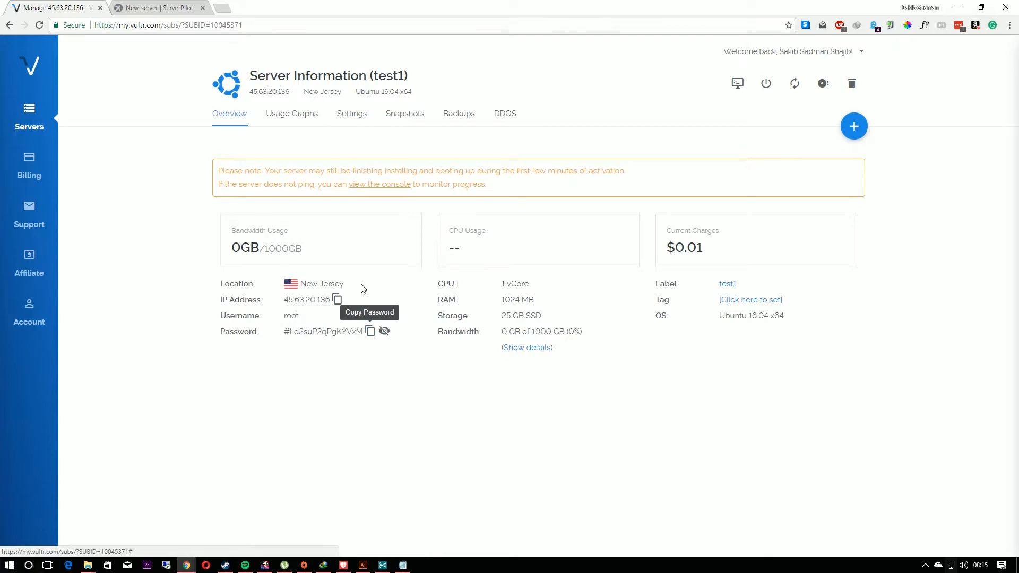
pyautogui.click(178, 11)
pyautogui.click(458, 194)
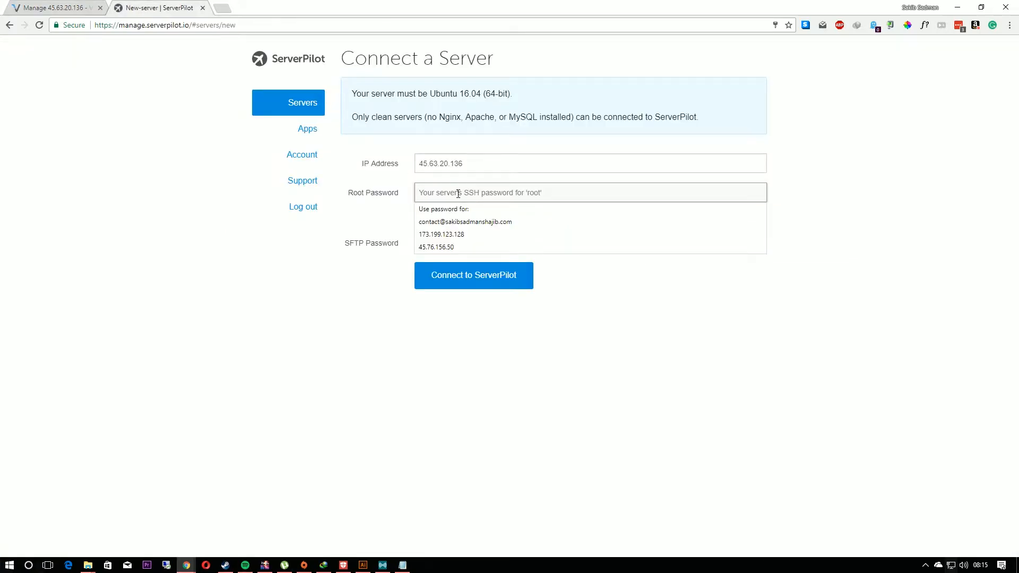
pyautogui.hotkey('ctrl', 'v')
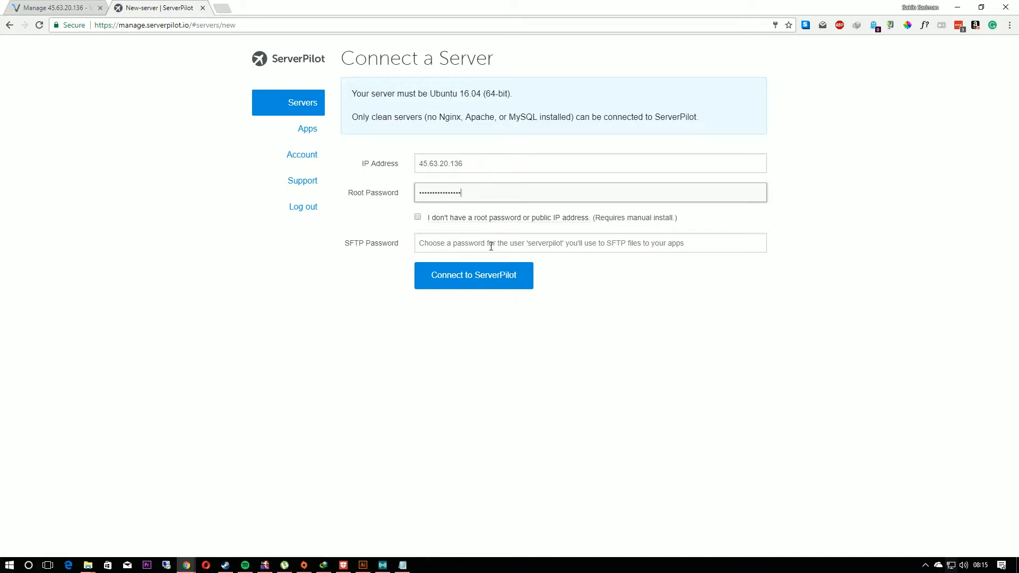
# Step: Paste the copied password as the SFTP password too and connect the server to ServerPilot
pyautogui.click(545, 244)
pyautogui.rightClick(527, 246)
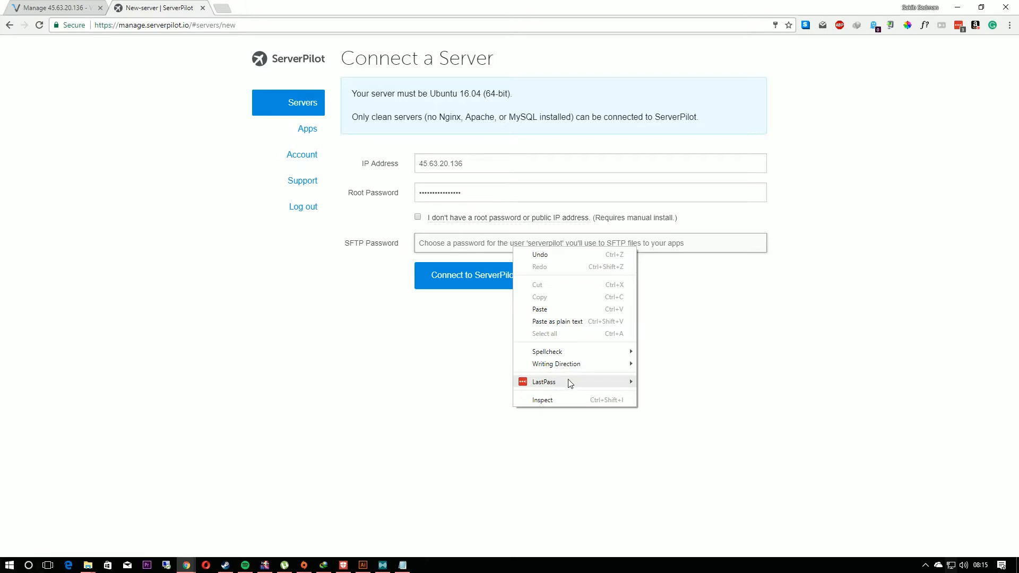
pyautogui.click(475, 237)
pyautogui.click(474, 239)
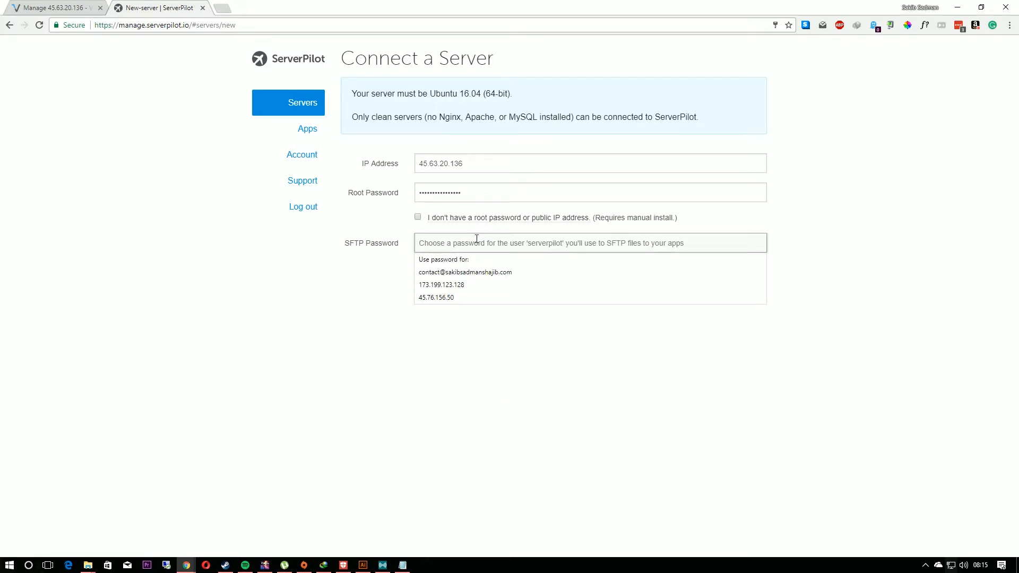
pyautogui.hotkey('ctrl', 'v')
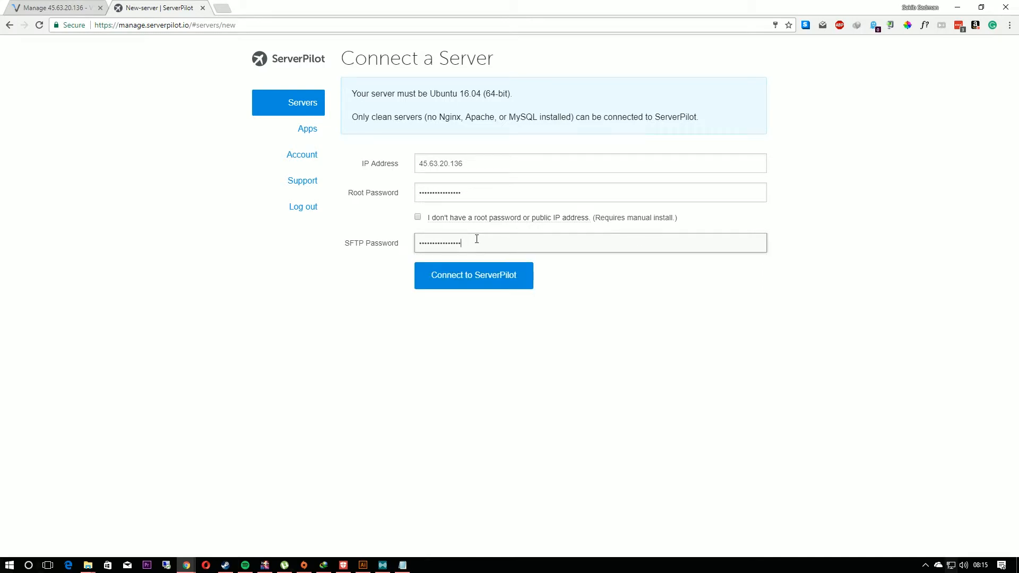
pyautogui.click(466, 277)
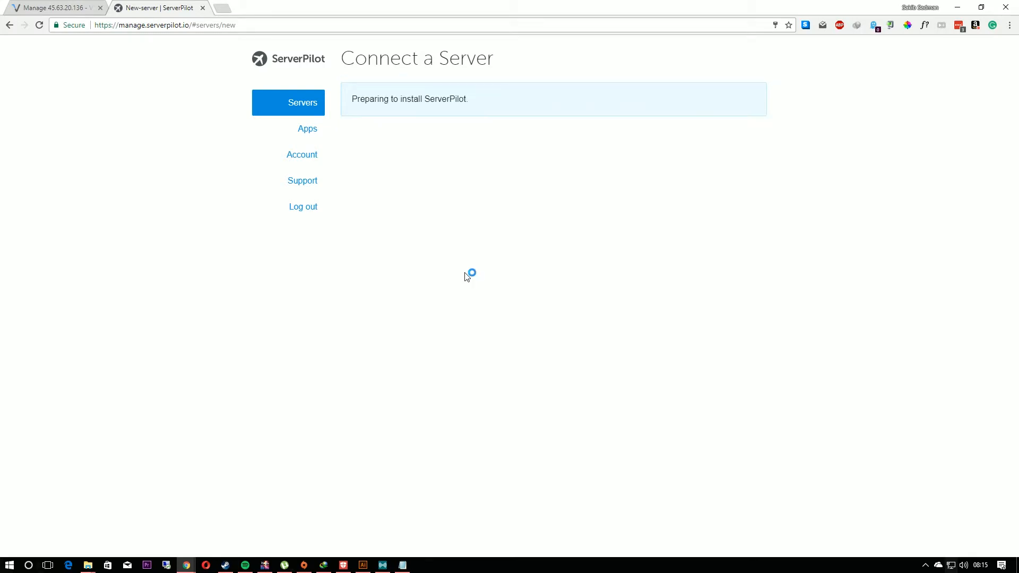
pyautogui.click(928, 118)
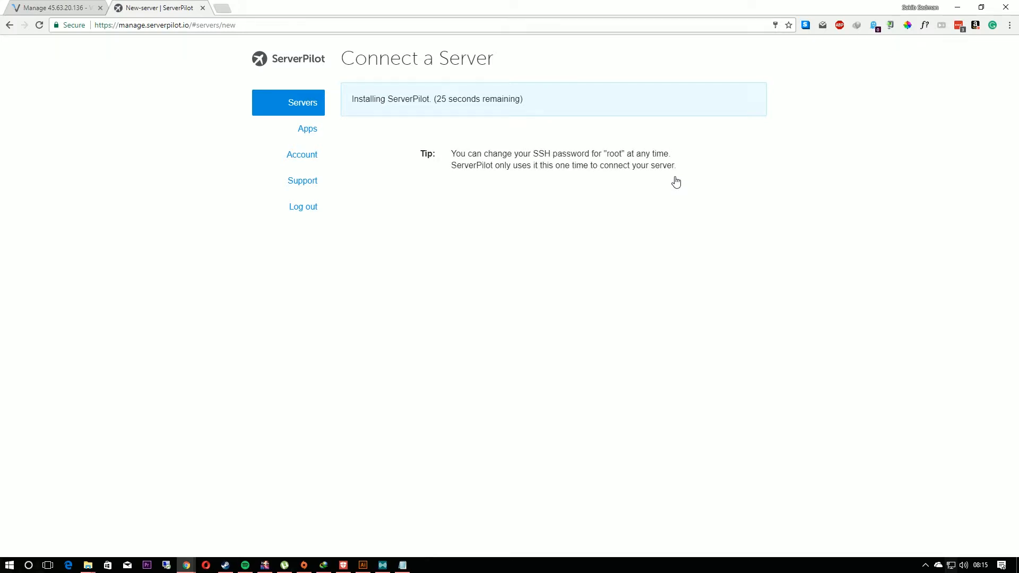
# Step: Search the web for cyberduck in a new browser tab and open the Cyberduck website
pyautogui.click(221, 13)
pyautogui.write('cyberduck')
pyautogui.press('Return')
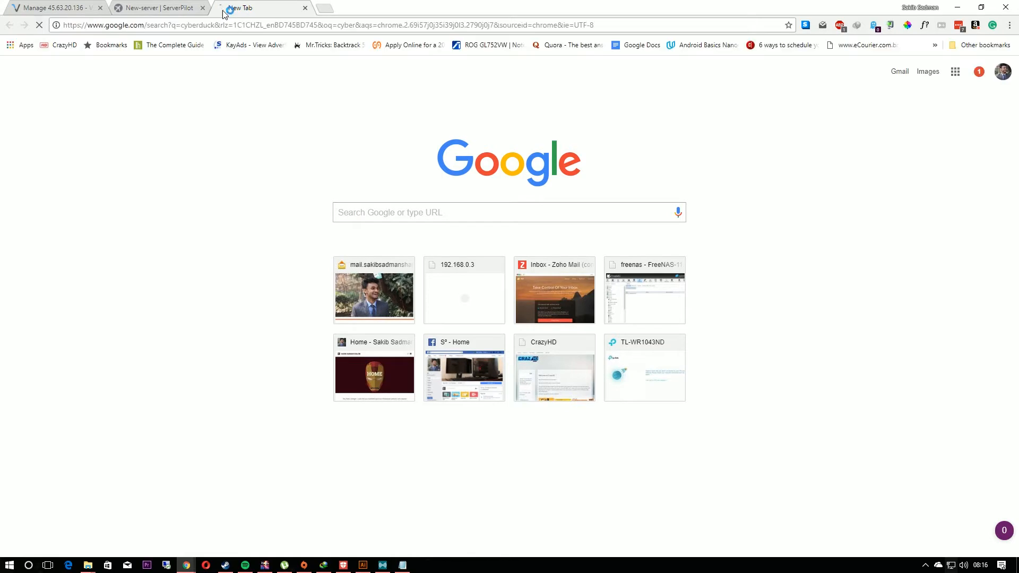
pyautogui.click(173, 137)
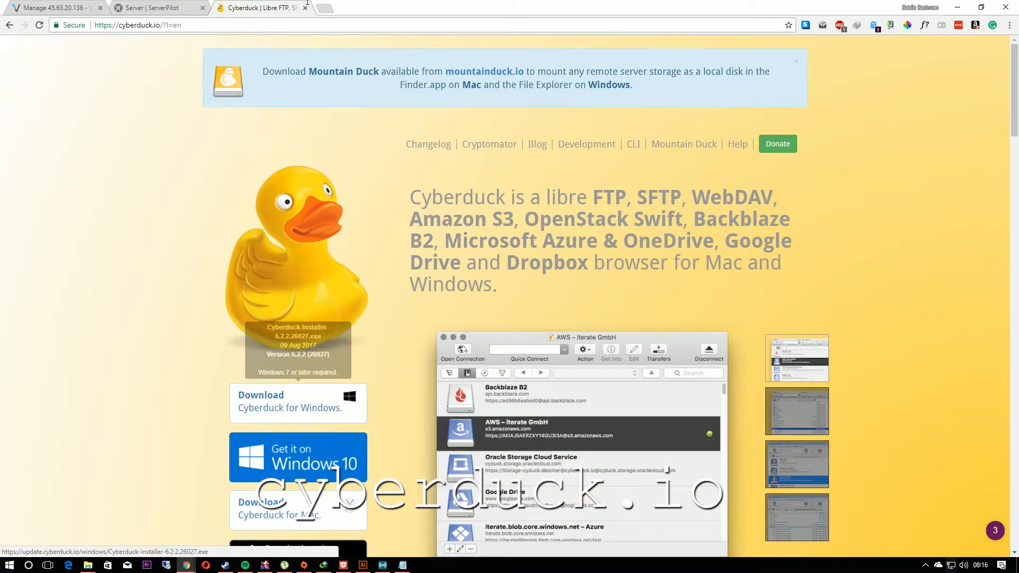
# Step: Open owncloud.org in a new browser tab and choose to download the free ownCloud Server
pyautogui.click(325, 8)
pyautogui.write('ownclo')
pyautogui.press('Return')
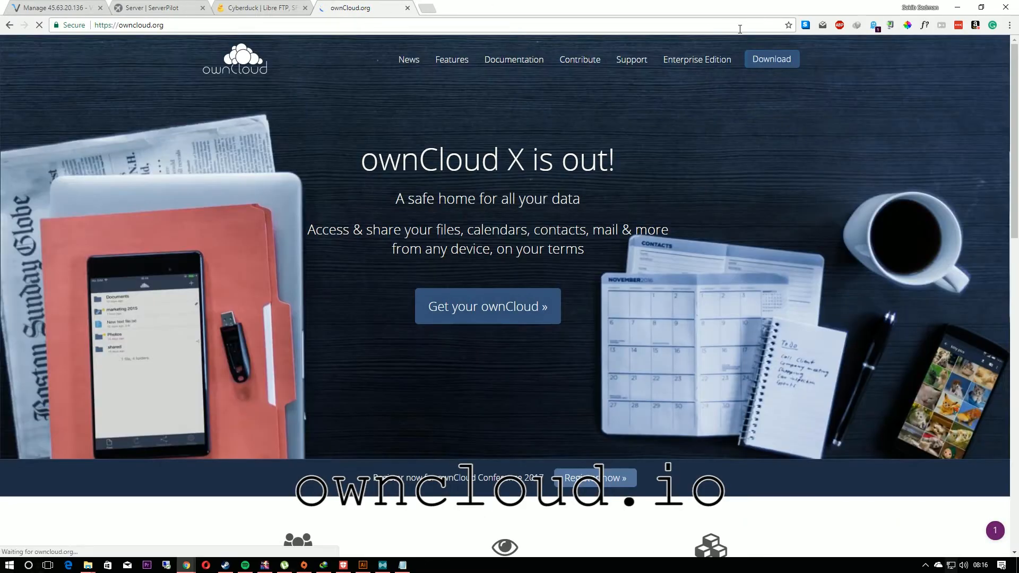
pyautogui.click(771, 59)
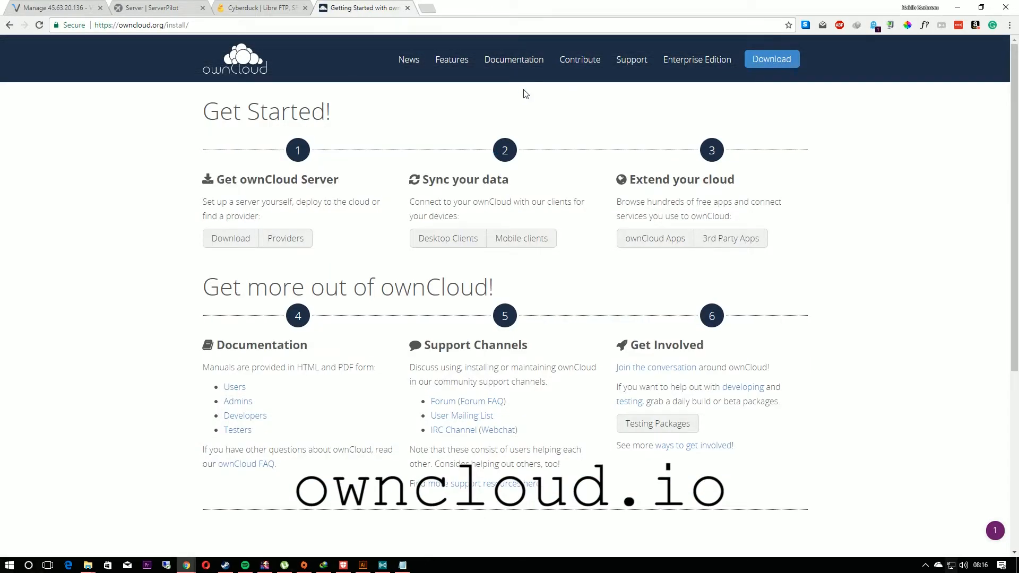
pyautogui.click(230, 237)
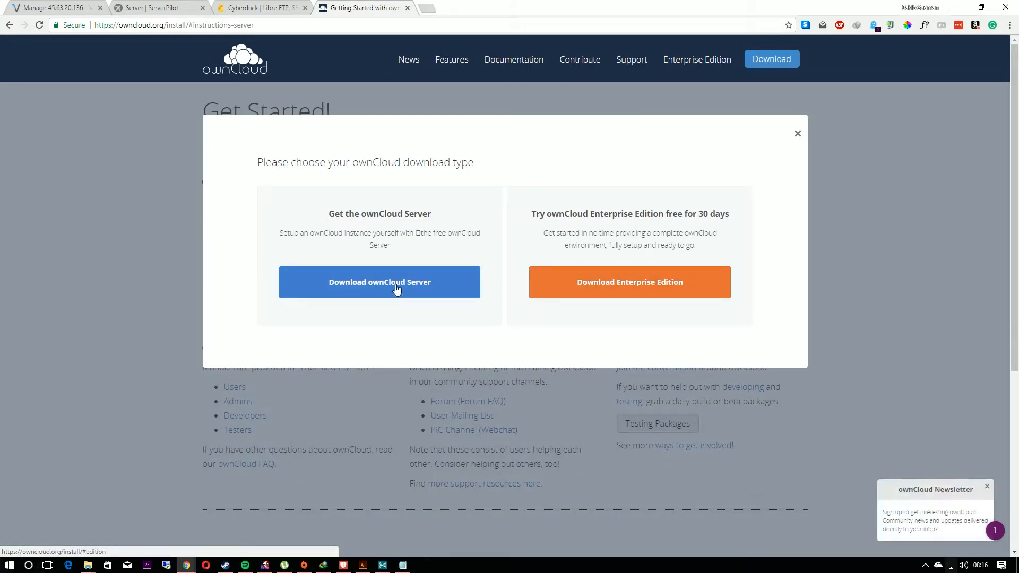
pyautogui.click(395, 293)
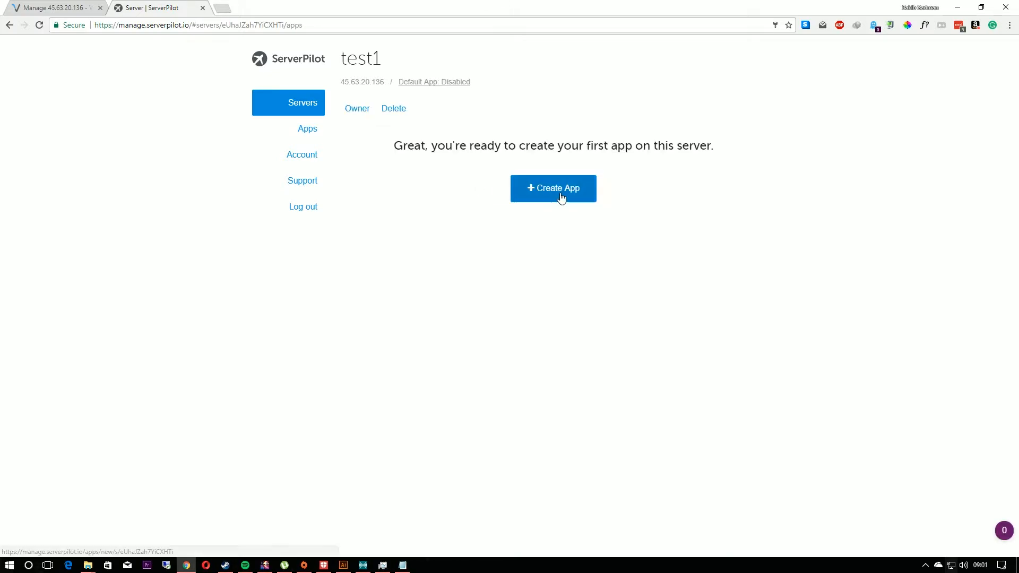
# Step: Create a ServerPilot app named owncloud on test1, using the personal domain's drive subdomain and the PHP 7.1 runtime
pyautogui.click(560, 197)
pyautogui.press('Down')
pyautogui.press('Return')
pyautogui.click(578, 121)
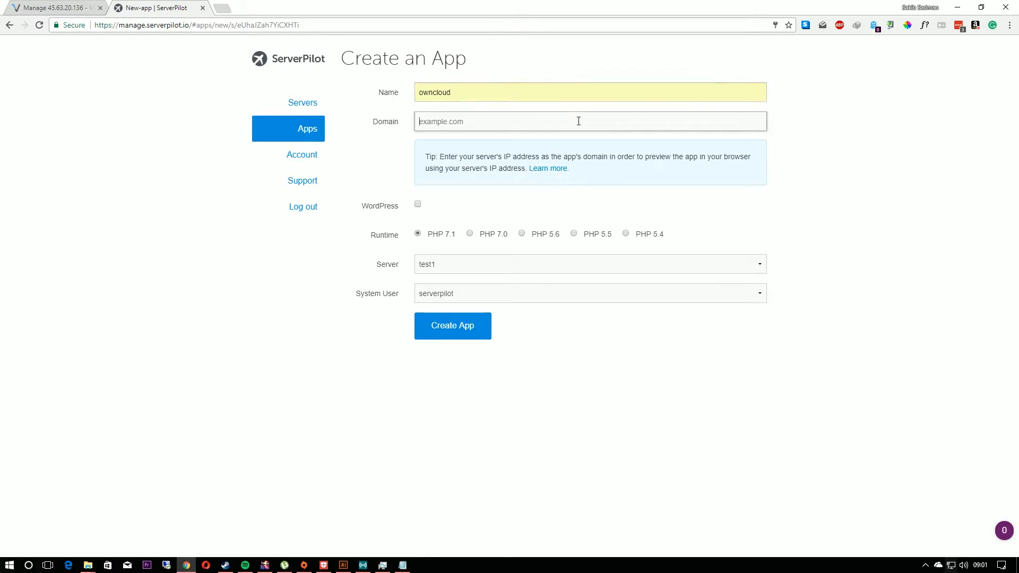
pyautogui.write('drive.sakibsadmanshajib.com')
pyautogui.press('Down')
pyautogui.press('Return')
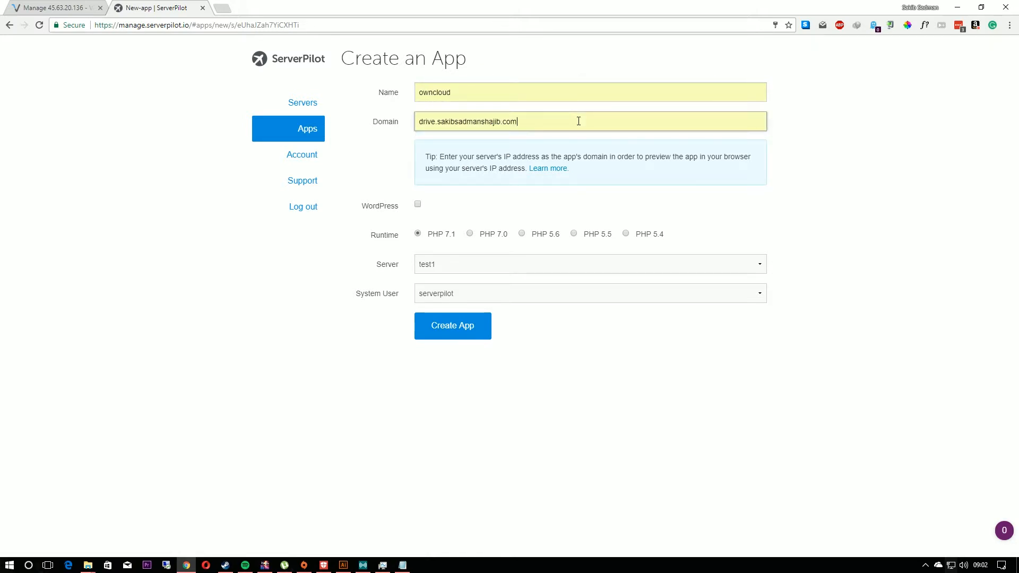
pyautogui.click(443, 332)
# Step: Begin a new MySQL database for the app and name it owncloud
pyautogui.click(443, 109)
pyautogui.click(530, 240)
pyautogui.press('Down')
pyautogui.press('Return')
# Step: Copy the generated database username and database password into Notepad beside the browser, and create the database
pyautogui.moveTo(400, 6); pyautogui.dragTo(0, 127)
pyautogui.click(542, 138)
pyautogui.doubleClick(81, 360)
pyautogui.hotkey('ctrl', 'c')
pyautogui.hotkey('alt', 'Tab')
pyautogui.hotkey('ctrl', 'v')
pyautogui.press('Return')
pyautogui.doubleClick(64, 418)
pyautogui.hotkey('ctrl', 'c')
pyautogui.click(567, 85)
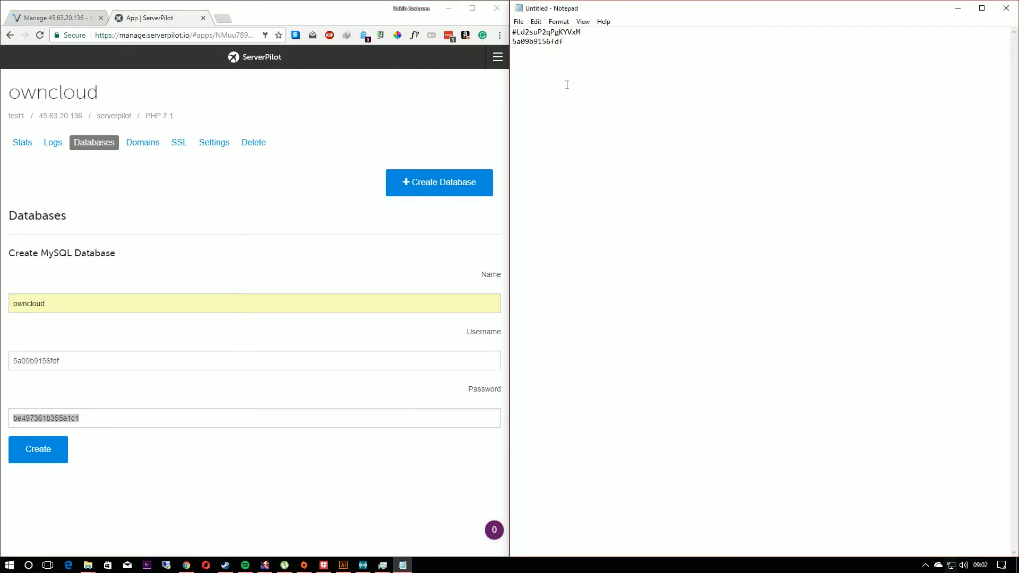
pyautogui.click(34, 455)
# Step: Launch Cyberduck and set up an SFTP connection to 45.63.20.136 with the username serverpilot
pyautogui.press('super')
pyautogui.write('cyber')
pyautogui.press('Return')
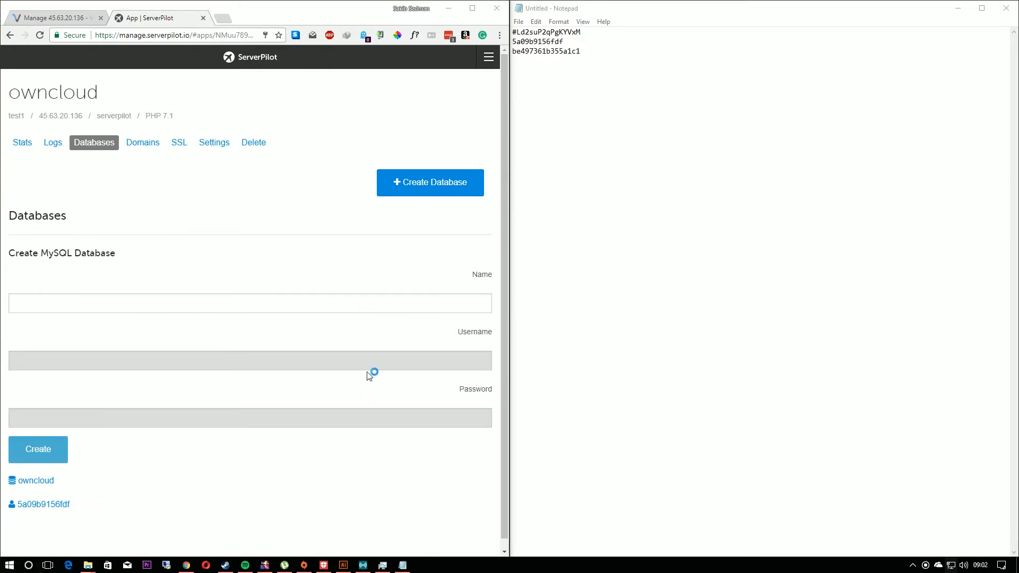
pyautogui.click(725, 261)
pyautogui.click(537, 40)
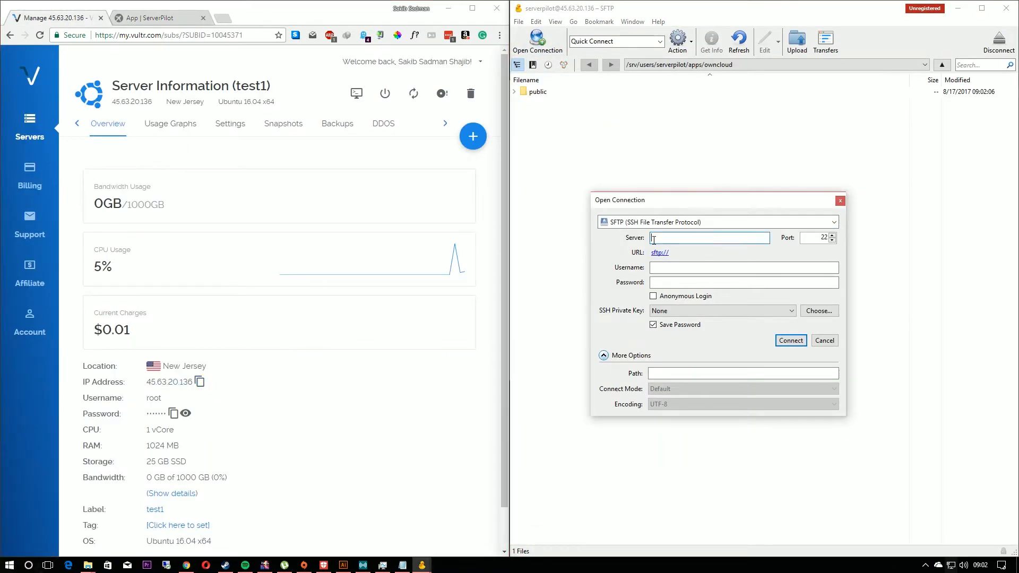
pyautogui.hotkey('ctrl', 'v')
pyautogui.press('Tab')
pyautogui.write('serverpilot')
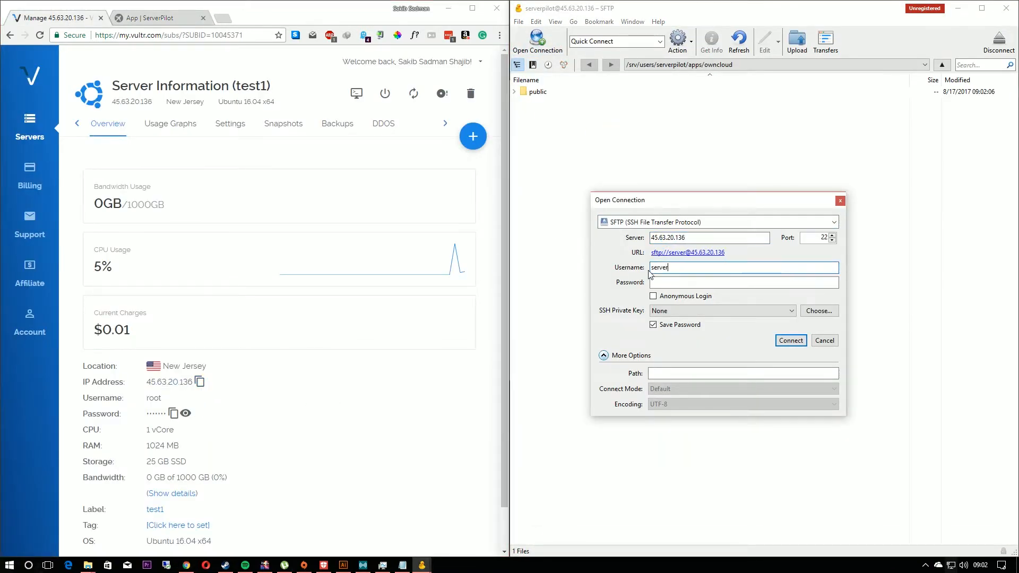
# Step: Copy the SFTP password from Notepad into Cyberduck's connection settings and connect to the server
pyautogui.click(407, 566)
pyautogui.moveTo(595, 32); pyautogui.dragTo(512, 32)
pyautogui.hotkey('ctrl', 'c')
pyautogui.click(422, 565)
pyautogui.click(416, 547)
pyautogui.moveTo(714, 283); pyautogui.dragTo(630, 297)
pyautogui.hotkey('ctrl', 'v')
pyautogui.press('Return')
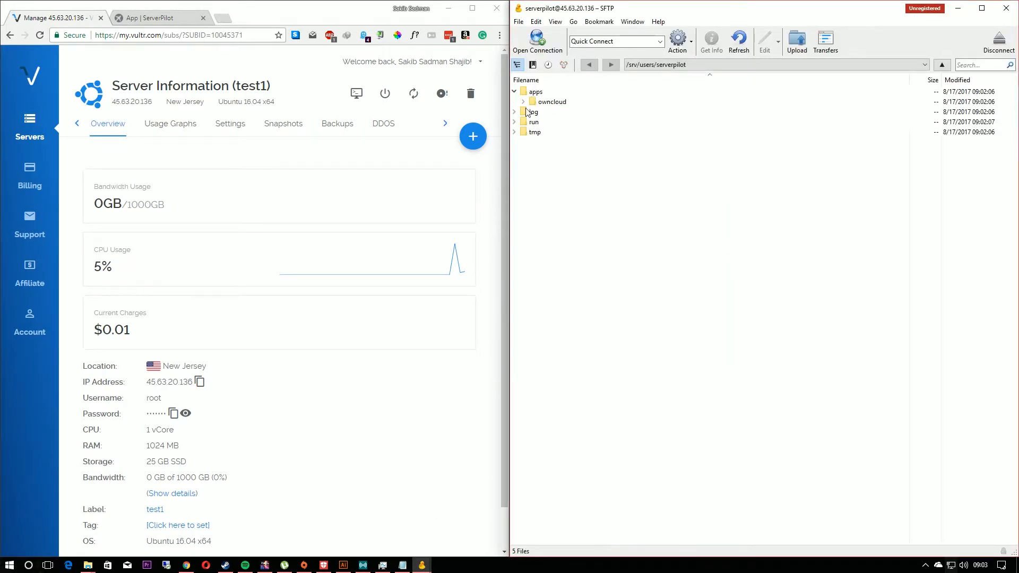
# Step: Upload owncloud-10.0.2.zip to the server's apps/owncloud folder and expand the archive there
pyautogui.click(798, 42)
pyautogui.doubleClick(626, 185)
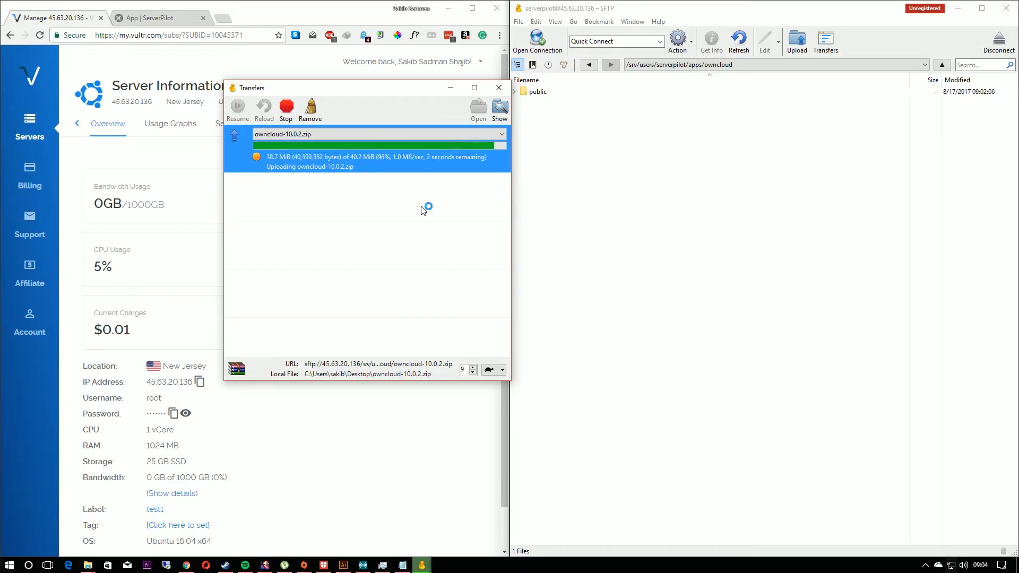
pyautogui.click(499, 88)
pyautogui.rightClick(567, 91)
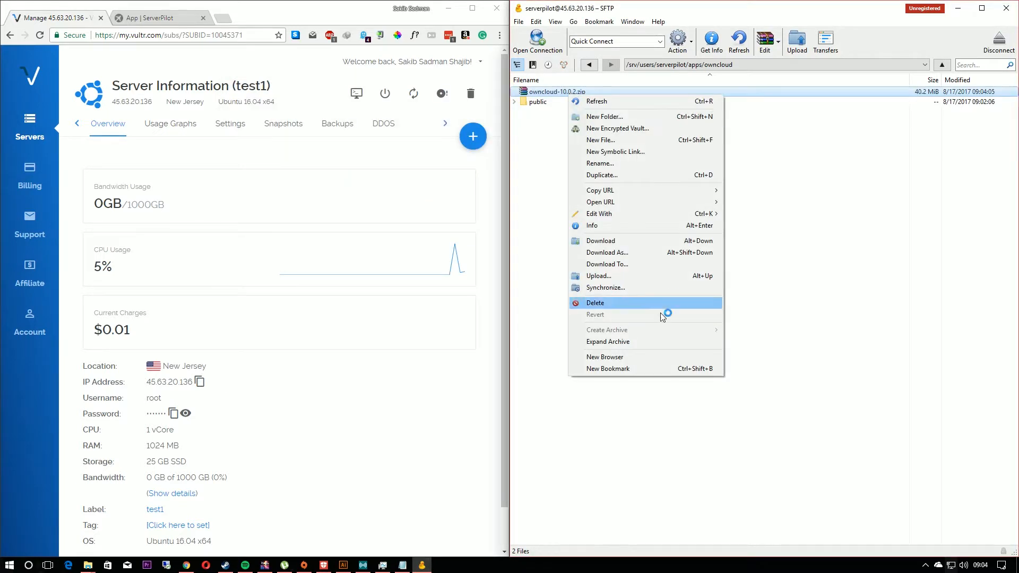
pyautogui.click(637, 339)
# Step: Delete owncloud-10.0.2.zip and the original public folder from apps/owncloud
pyautogui.moveTo(576, 160); pyautogui.dragTo(716, 99)
pyautogui.rightClick(714, 99)
pyautogui.click(745, 314)
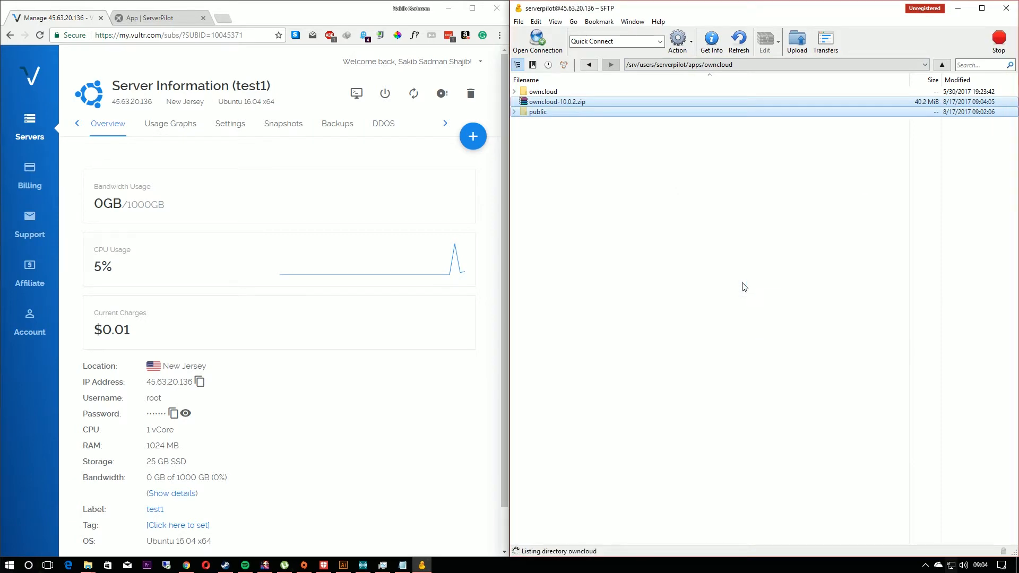
# Step: Rename the extracted owncloud folder inside apps/owncloud as public
pyautogui.rightClick(574, 93)
pyautogui.click(615, 166)
pyautogui.write('public')
pyautogui.press('Return')
pyautogui.click(722, 278)
# Step: Log in to Cloudflare in a new browser tab and open the overview of the personal domain
pyautogui.click(225, 19)
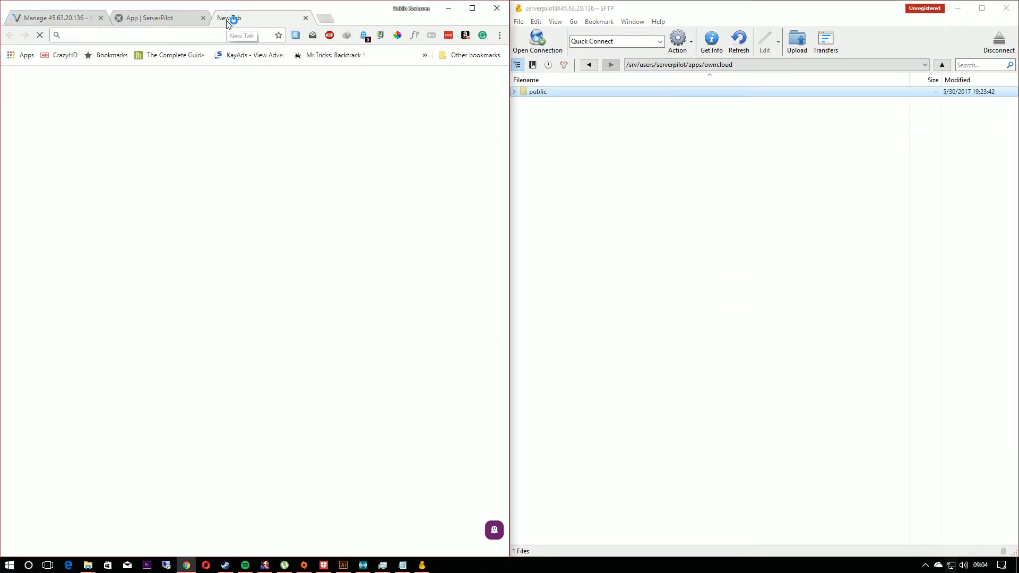
pyautogui.write('cloud')
pyautogui.press('Down')
pyautogui.press('Return')
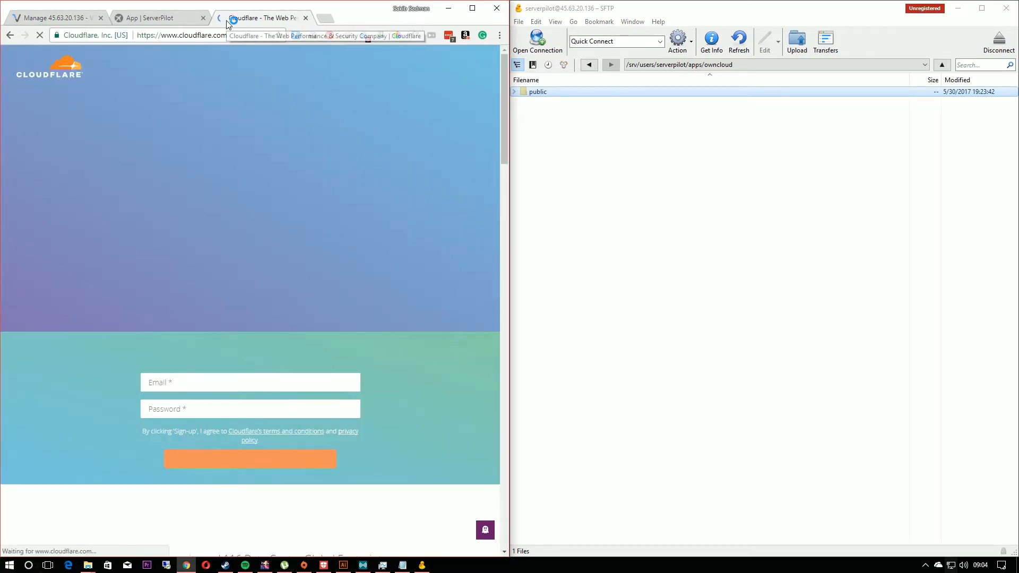
pyautogui.click(480, 66)
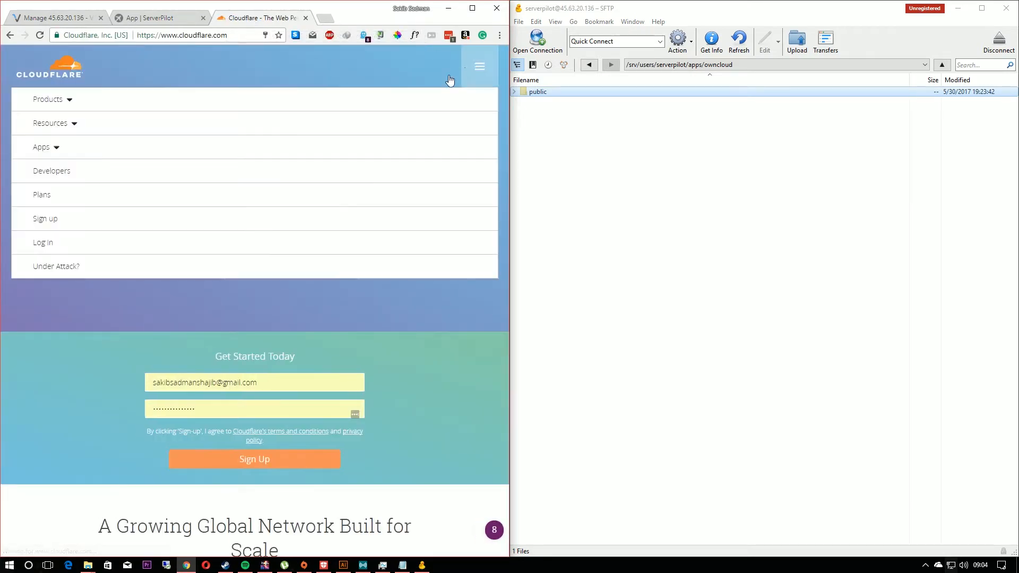
pyautogui.click(43, 243)
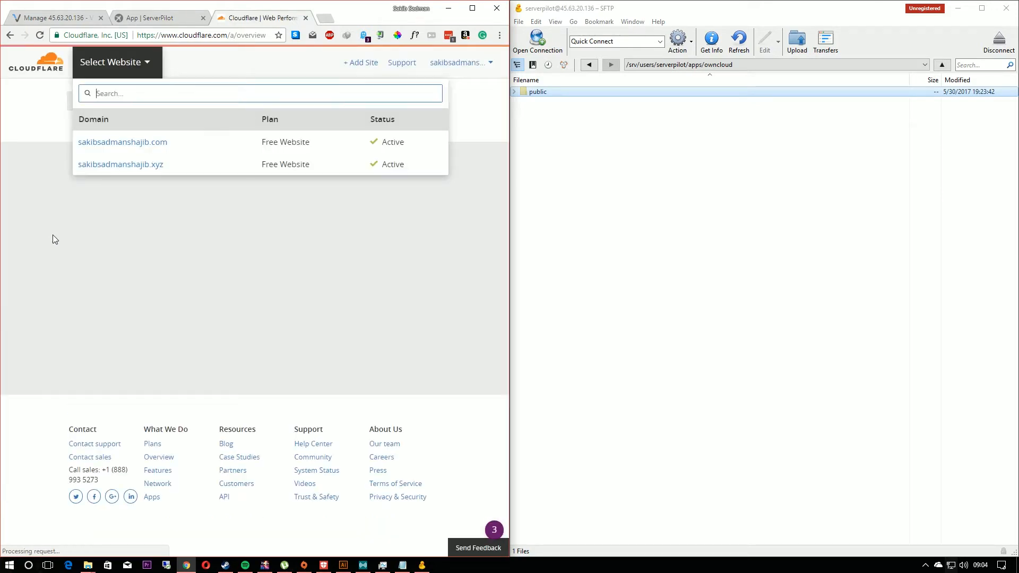
pyautogui.click(139, 142)
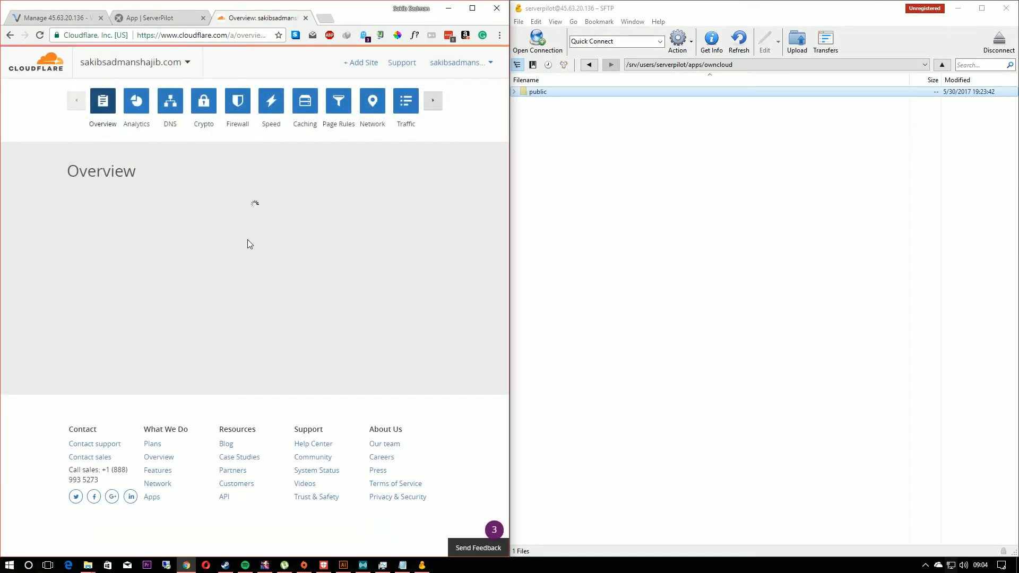
# Step: Add a DNS A record named drive that points to the Vultr server's IP address 45.63.20.136
pyautogui.click(165, 121)
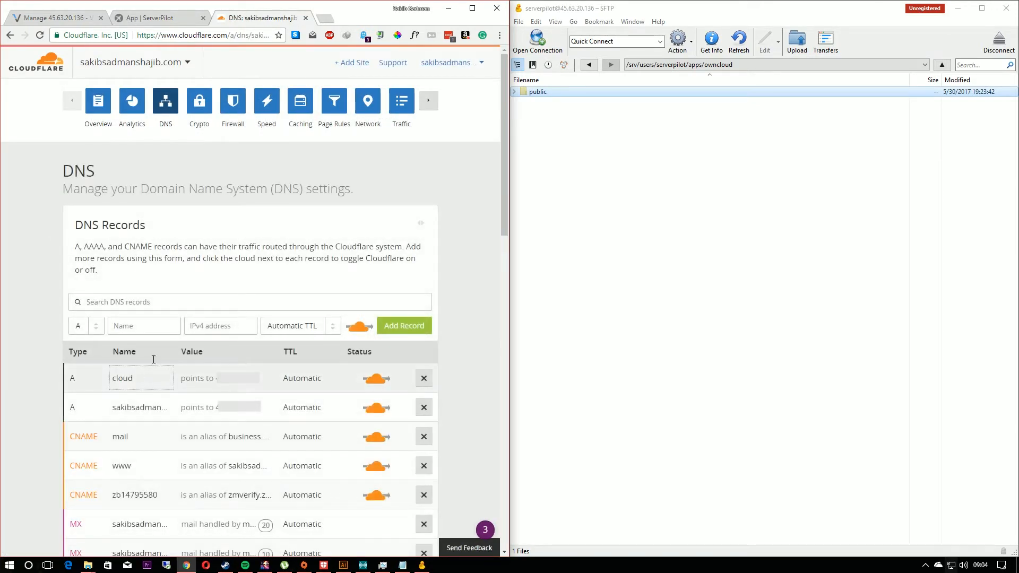
pyautogui.click(75, 17)
pyautogui.click(198, 377)
pyautogui.click(260, 18)
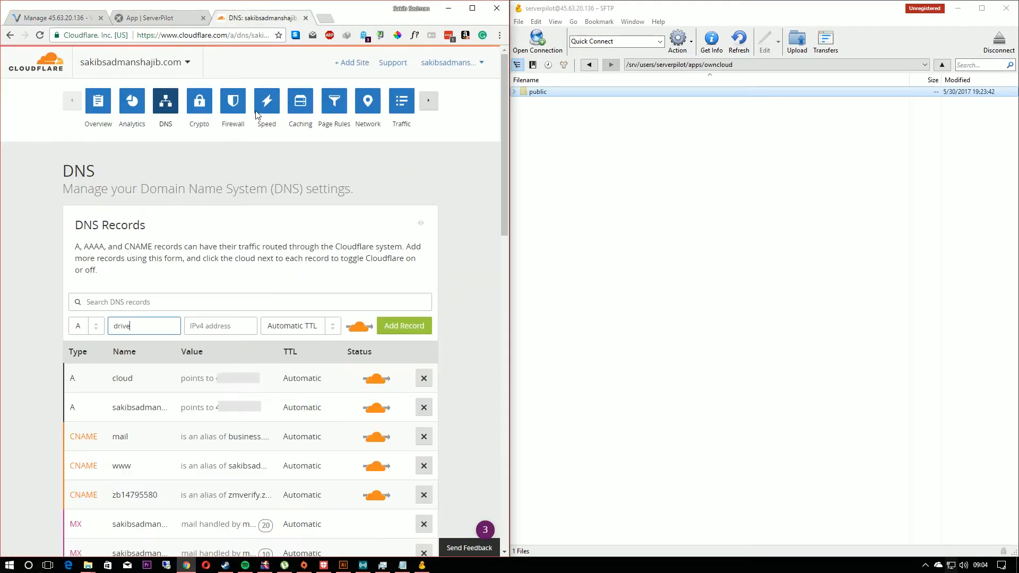
pyautogui.click(403, 325)
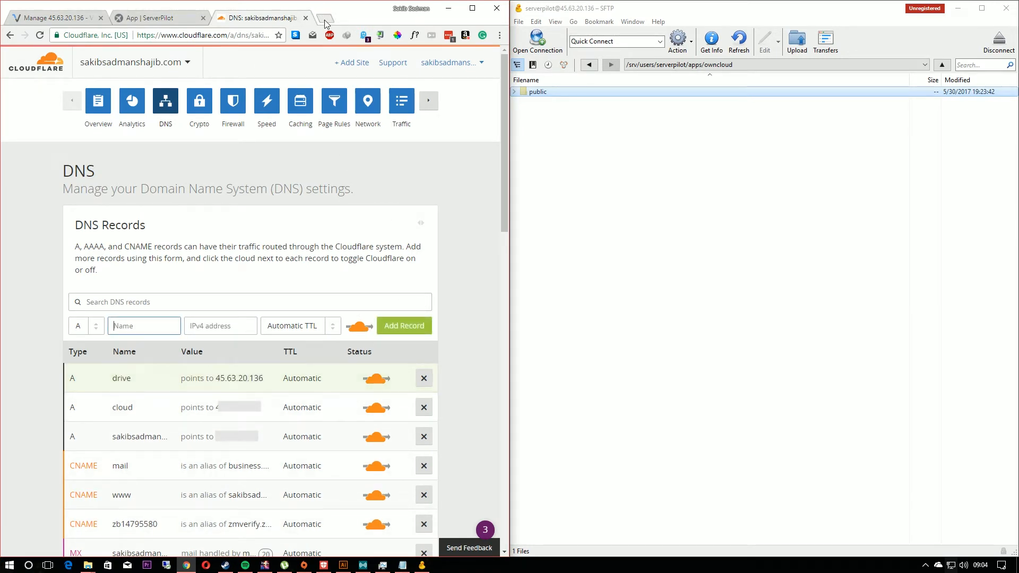
# Step: Open the drive subdomain of the personal domain in a new browser tab to reach the ownCloud setup page
pyautogui.click(326, 20)
pyautogui.write('drive')
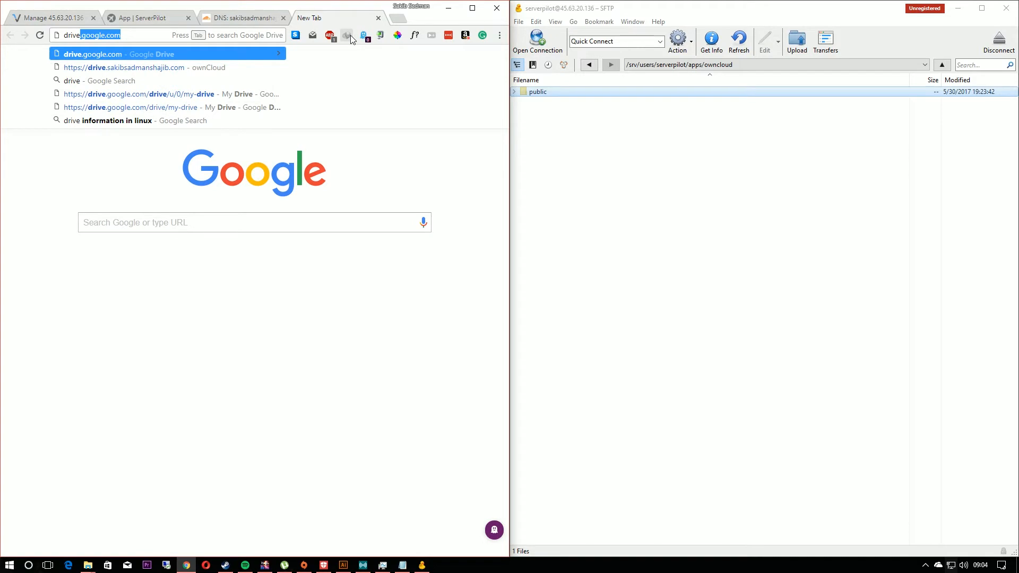
pyautogui.press('Down')
pyautogui.press('Return')
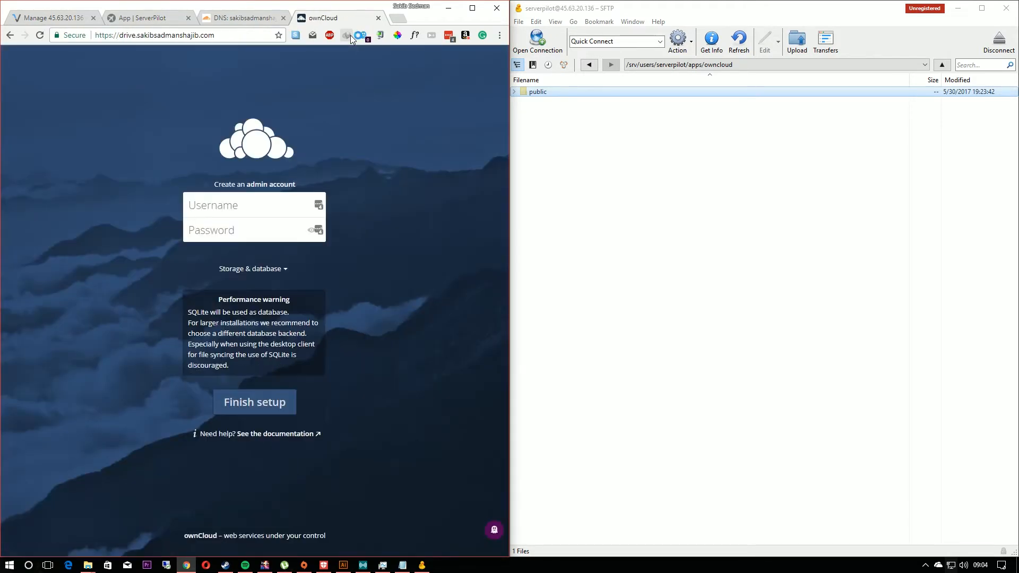
# Step: Enter the username and password for the ownCloud admin account
pyautogui.write('shajib1998')
pyautogui.press('Tab')
pyautogui.write('*****')
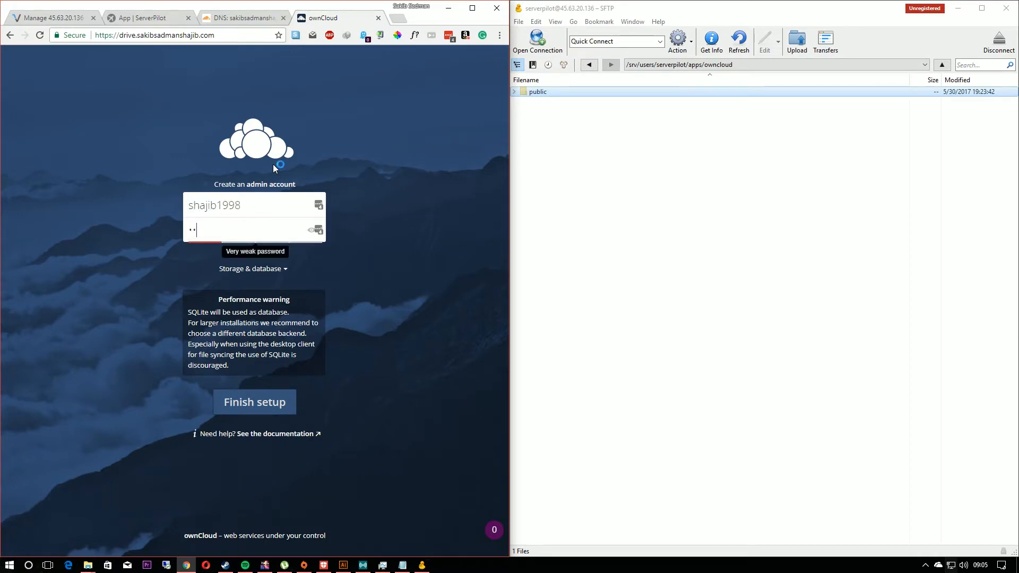
pyautogui.write('*****')
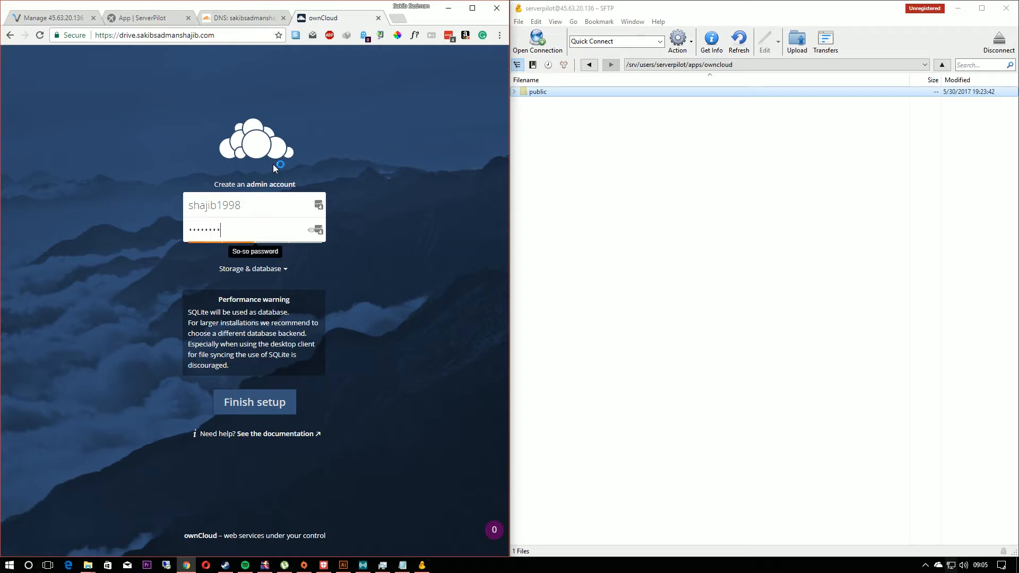
# Step: Choose MySQL/MariaDB as the ownCloud database and fill in the database user copied from the Notepad notes
pyautogui.click(266, 268)
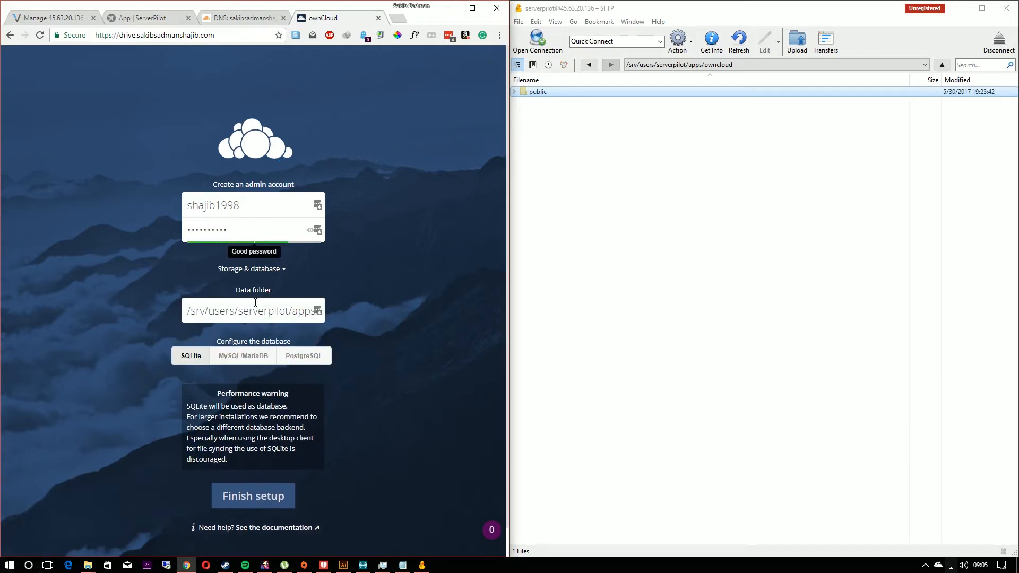
pyautogui.click(243, 355)
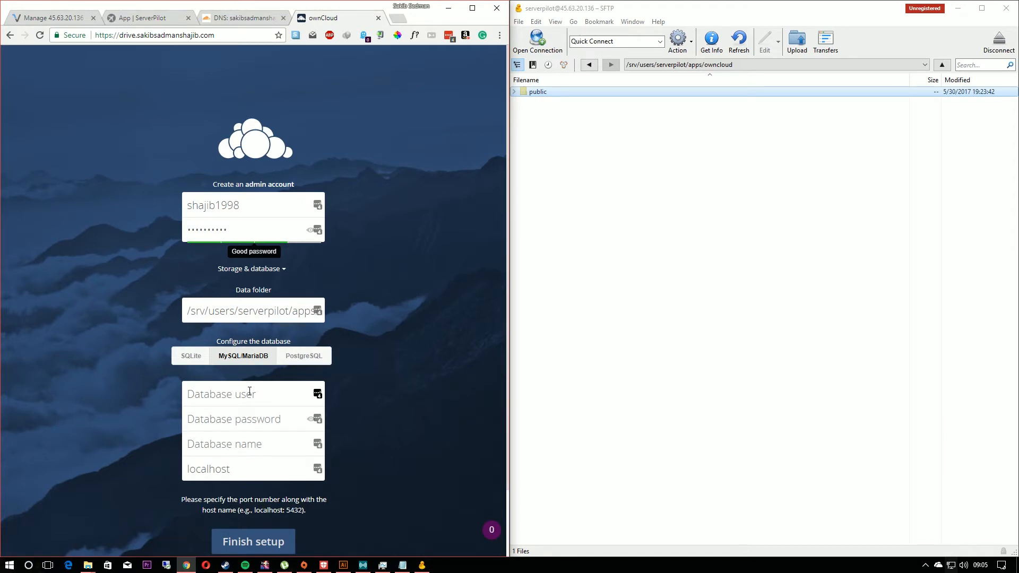
pyautogui.click(402, 566)
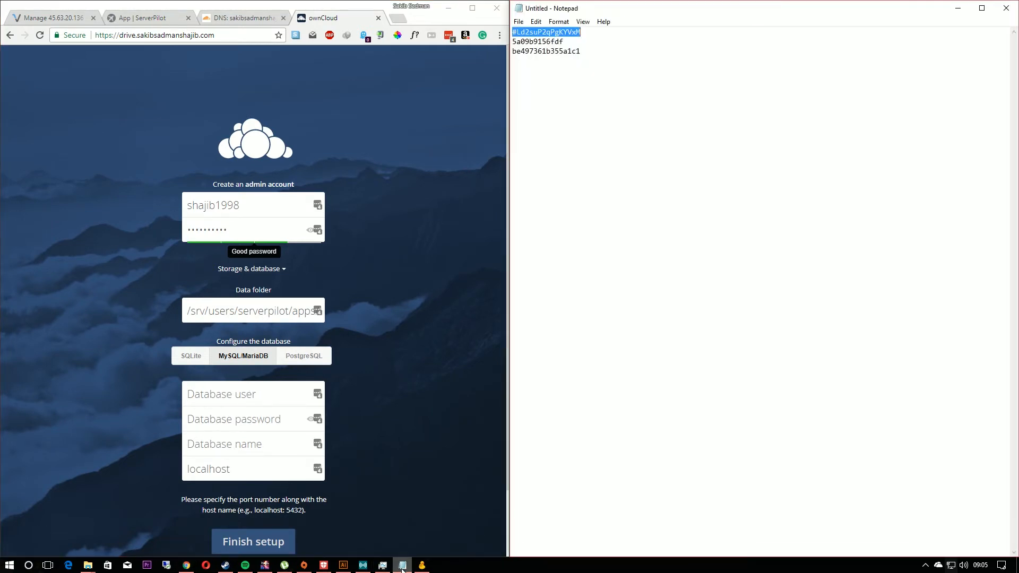
pyautogui.moveTo(572, 42); pyautogui.dragTo(538, 42)
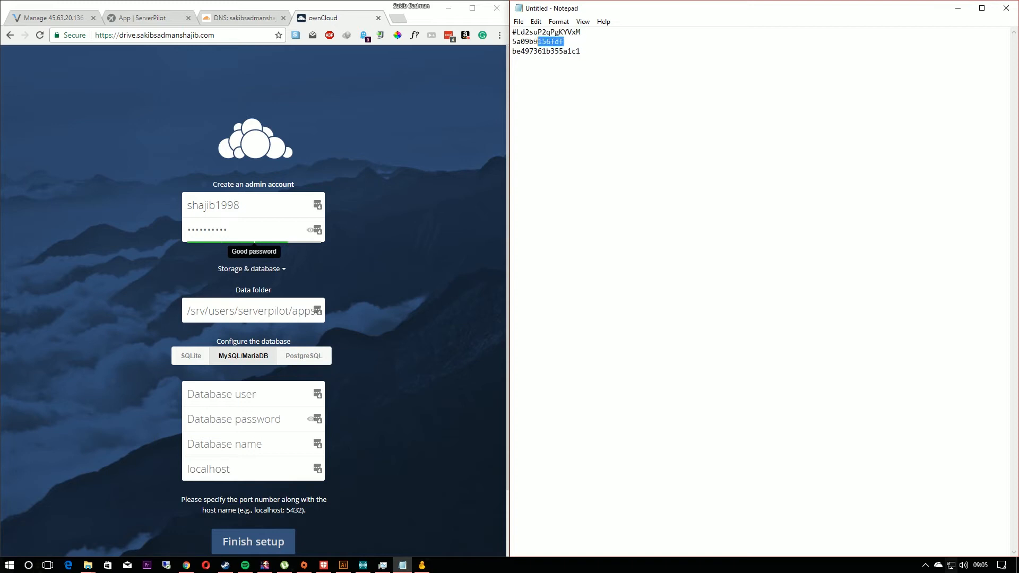
pyautogui.rightClick(526, 41)
pyautogui.click(537, 74)
pyautogui.click(271, 387)
pyautogui.rightClick(271, 387)
pyautogui.click(300, 447)
# Step: Copy the database password from the Notepad notes into the Database password field of the ownCloud setup
pyautogui.moveTo(581, 51); pyautogui.dragTo(513, 52)
pyautogui.rightClick(526, 51)
pyautogui.click(549, 85)
pyautogui.rightClick(260, 424)
pyautogui.click(288, 324)
# Step: Copy the database name owncloud from the ServerPilot app page into the setup form and finish the ownCloud setup
pyautogui.click(142, 18)
pyautogui.click(42, 481)
pyautogui.scroll(-2, 54, 481)
pyautogui.moveTo(98, 437); pyautogui.dragTo(143, 438)
pyautogui.hotkey('ctrl', 'c')
pyautogui.click(307, 23)
pyautogui.click(212, 446)
pyautogui.rightClick(213, 447)
pyautogui.click(241, 349)
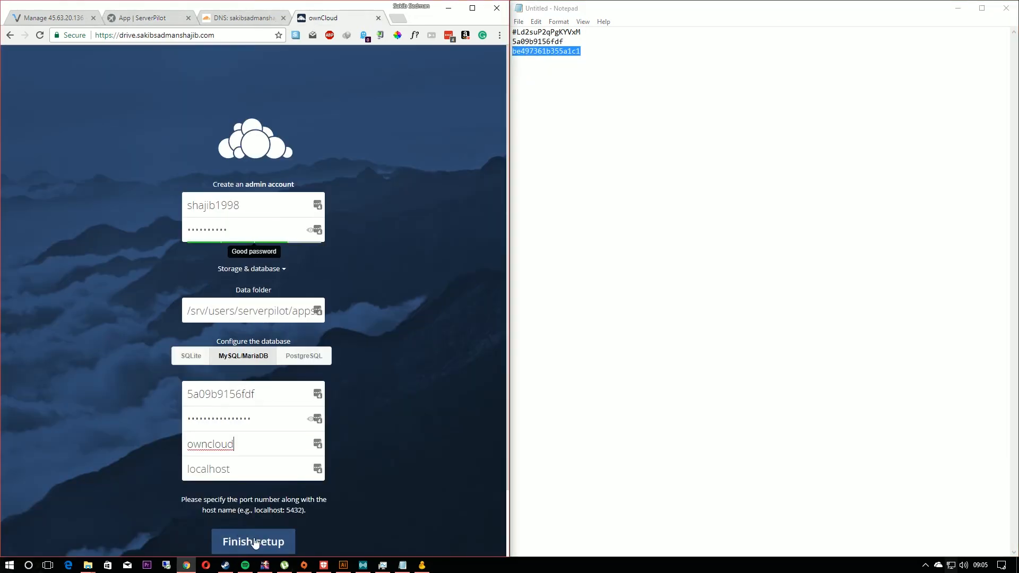
pyautogui.click(255, 541)
# Step: Log in to ownCloud with the admin username and password and dismiss the pop-ups over the Files page
pyautogui.moveTo(291, 196); pyautogui.dragTo(148, 195)
pyautogui.write('shajib1998')
pyautogui.press('Tab')
pyautogui.write('••••••••••')
pyautogui.press('Return')
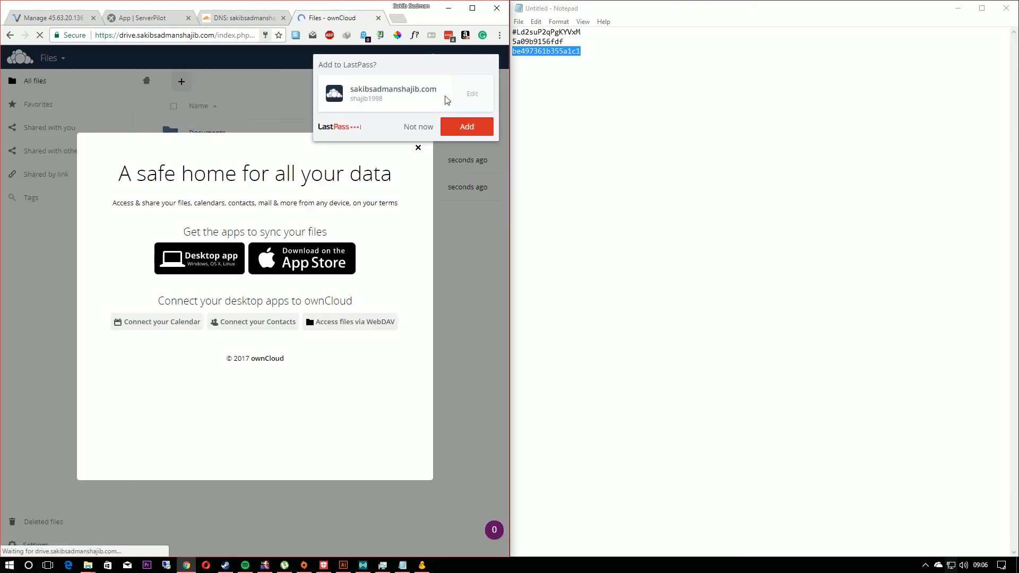
pyautogui.click(418, 128)
pyautogui.click(411, 157)
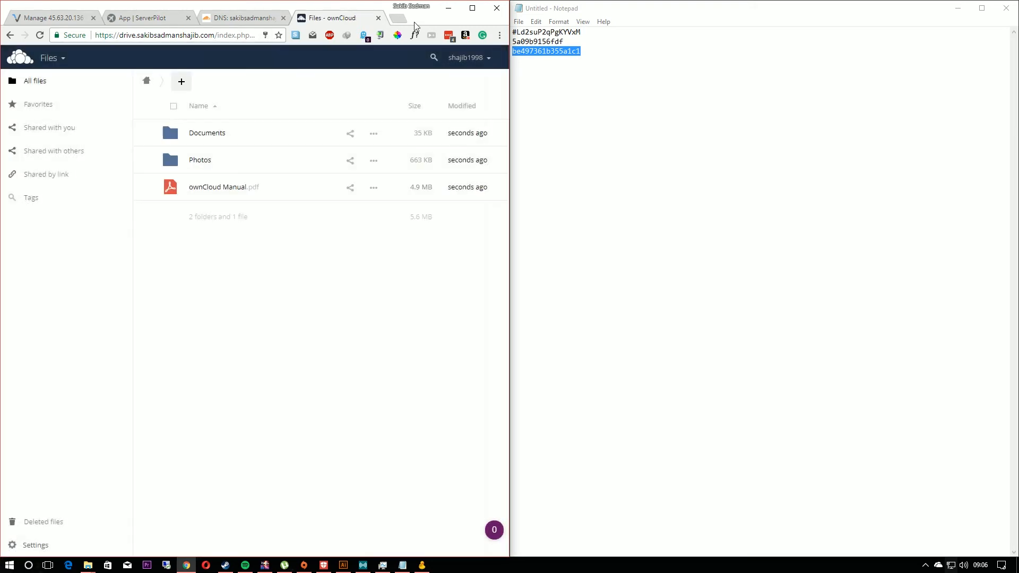
# Step: Maximize the browser window and open ownCloud's user management page
pyautogui.doubleClick(415, 21)
pyautogui.click(979, 47)
pyautogui.click(992, 89)
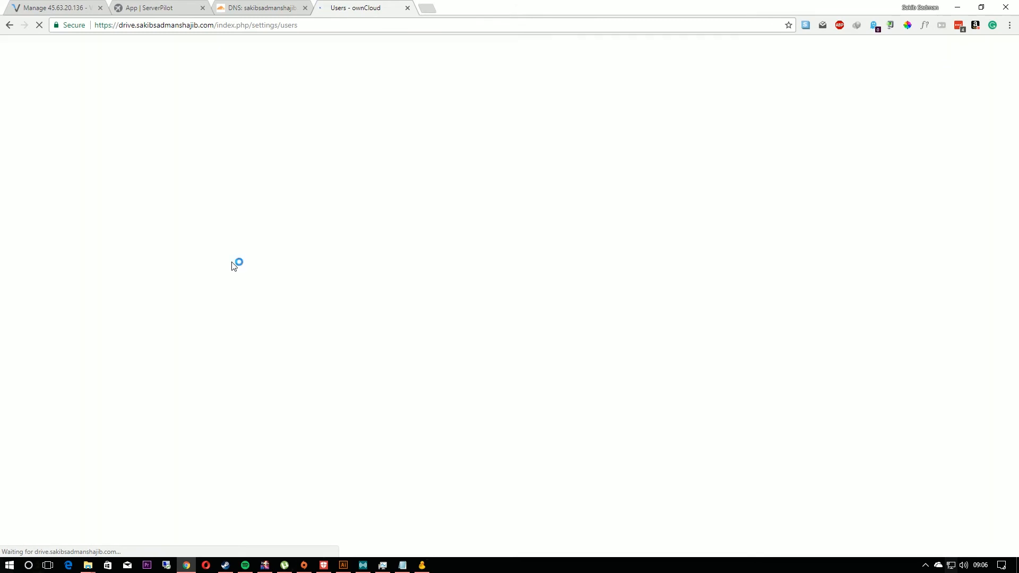
pyautogui.click(20, 48)
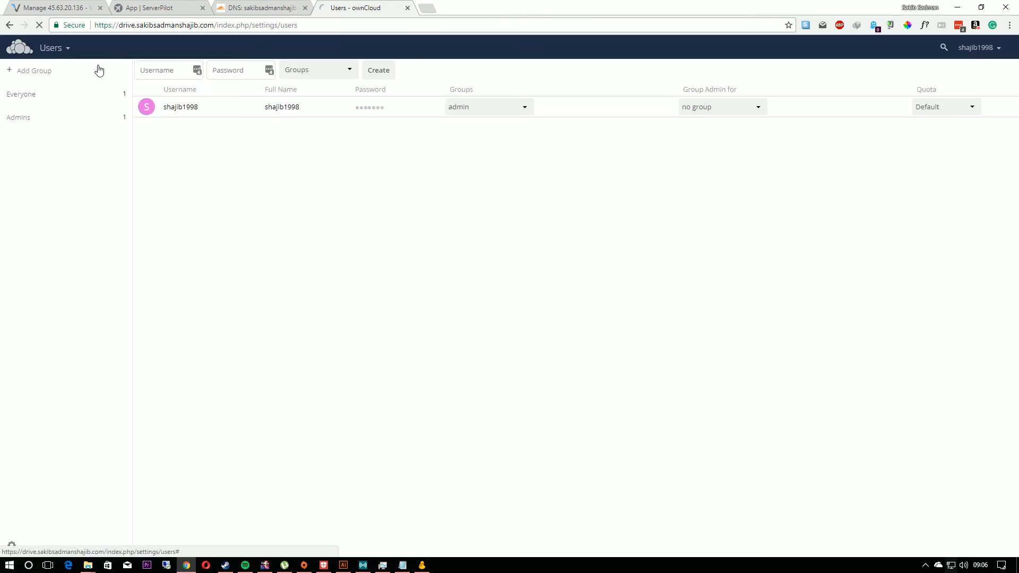